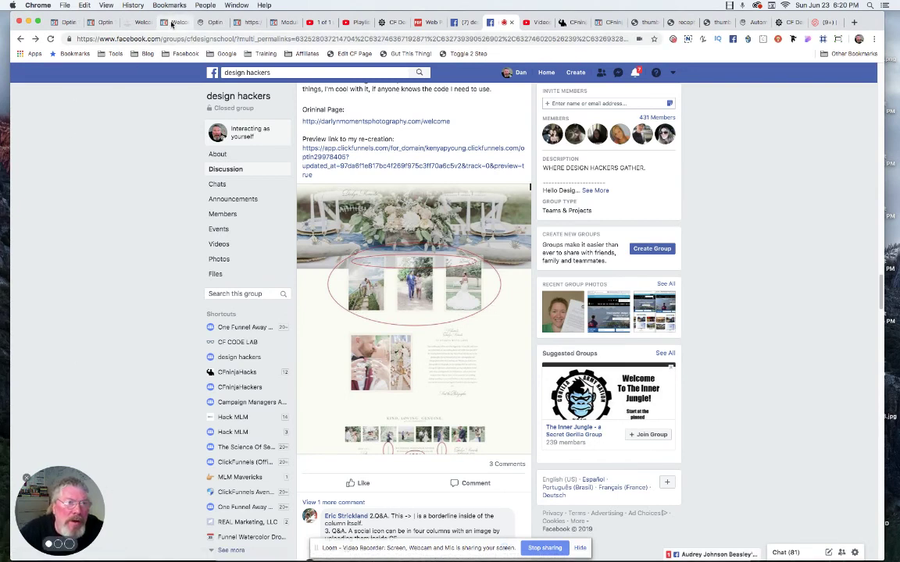
left_click(172, 23)
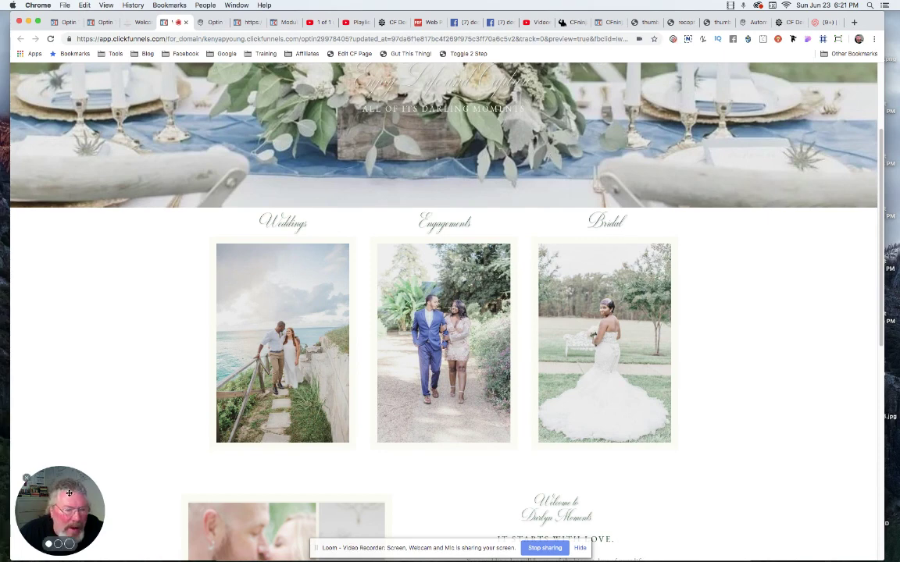
left_click_drag(70, 473, 74, 137)
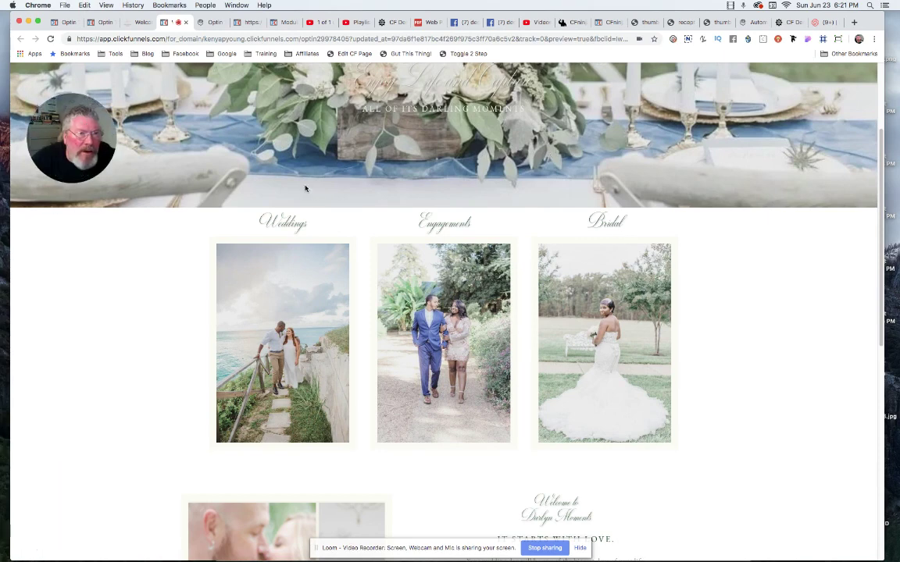
Switch to the darlynmomentsphotography.com tab to compare its floral hero and Weddings, Engagements, Bridal cards.
left_click(138, 22)
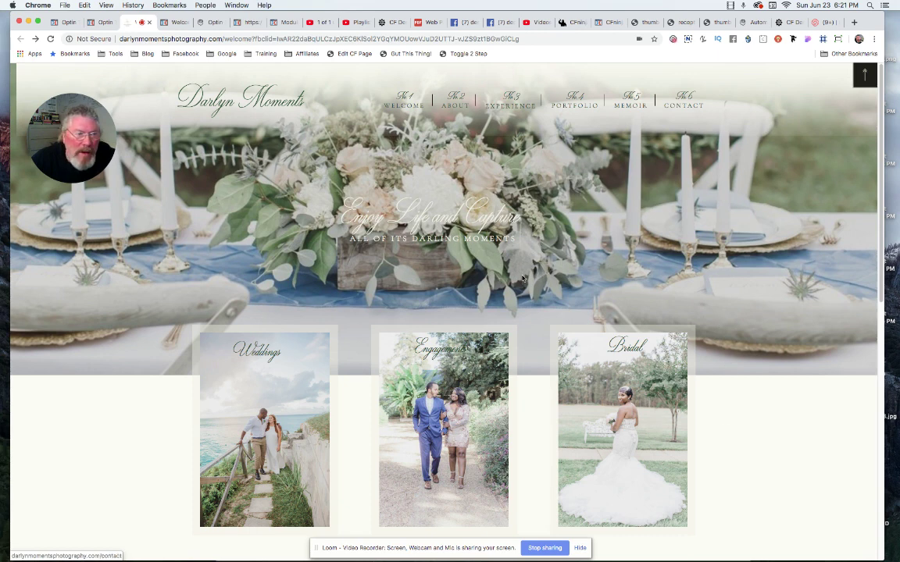
left_click(63, 23)
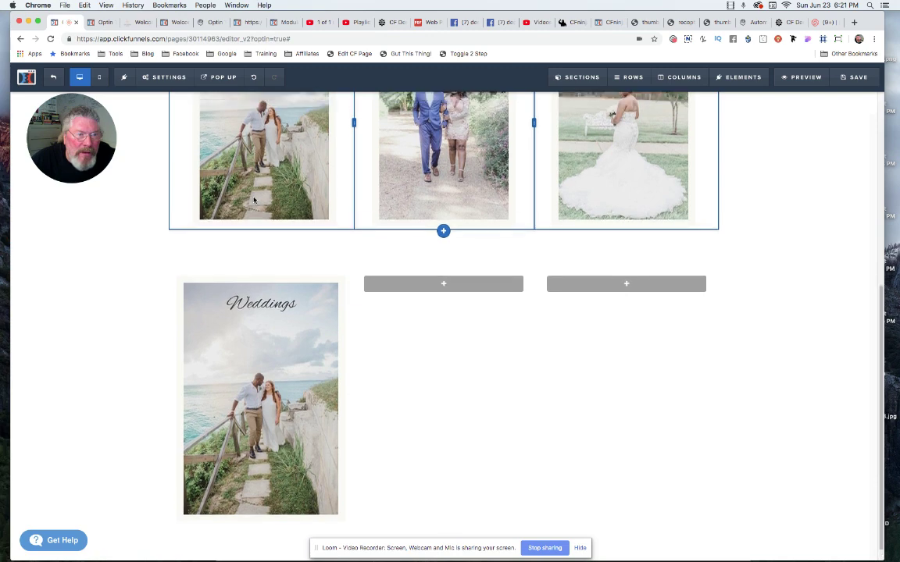
scroll(253, 201, "up", 5)
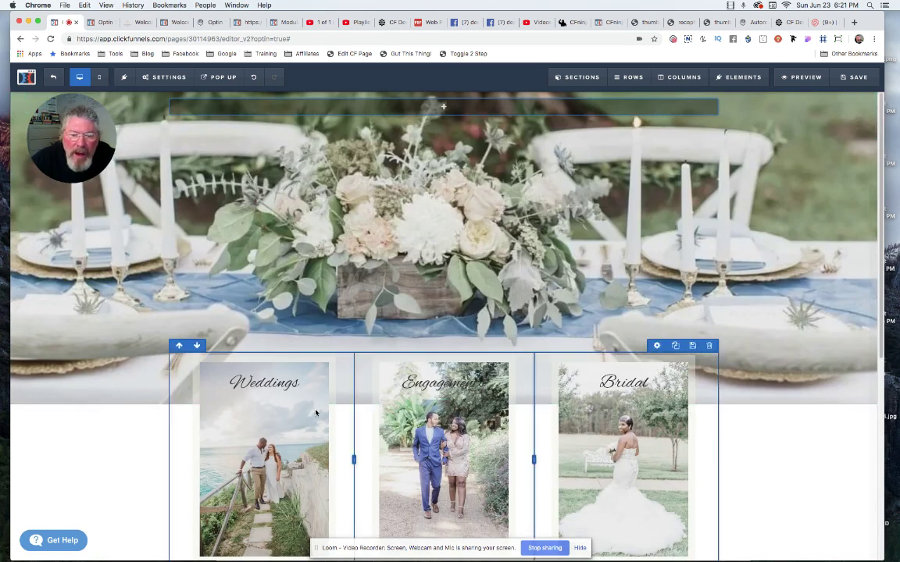
scroll(223, 372, "down", 5)
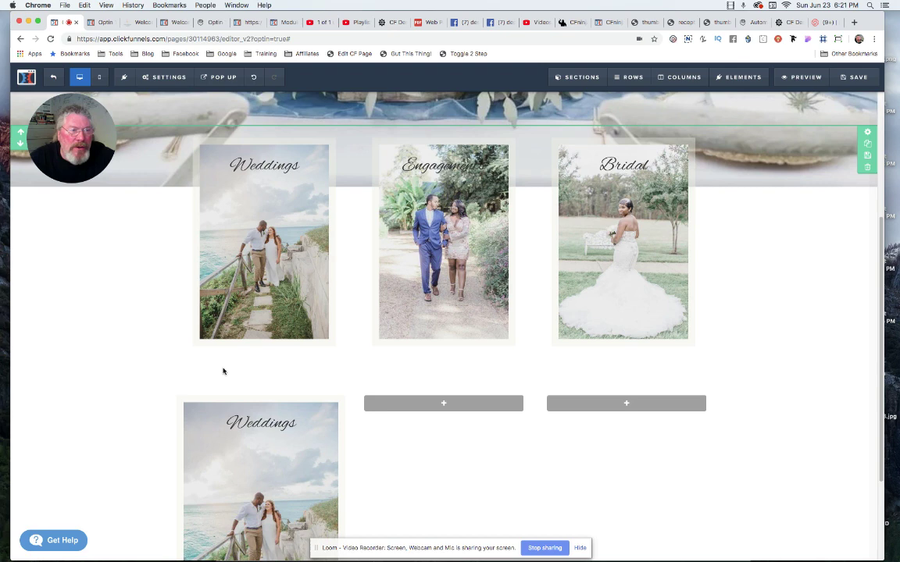
scroll(215, 390, "down", 3)
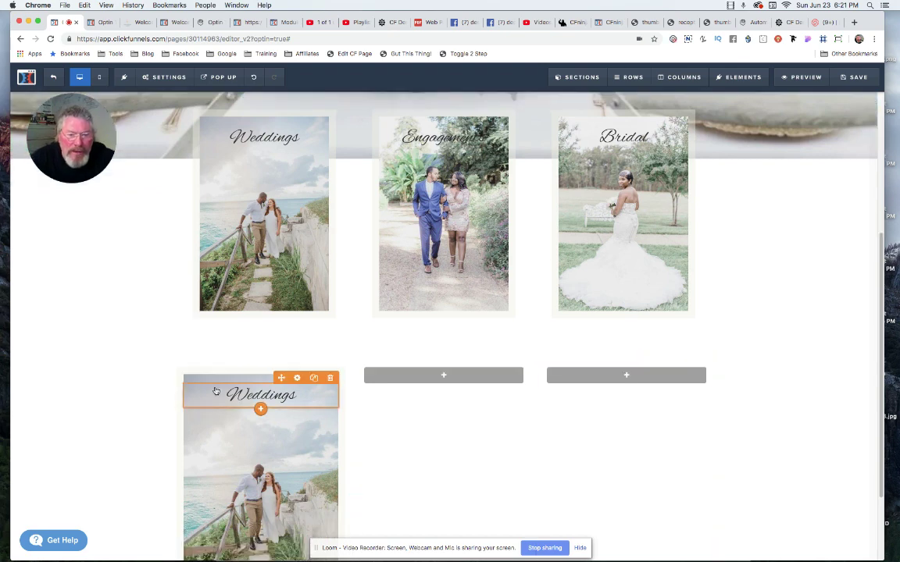
scroll(220, 398, "down", 1)
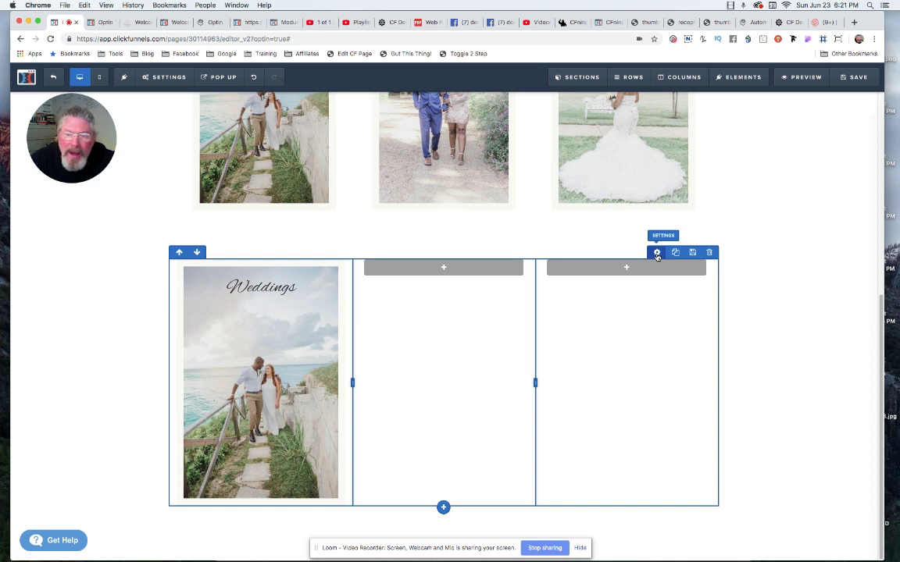
key("ctrl+p")
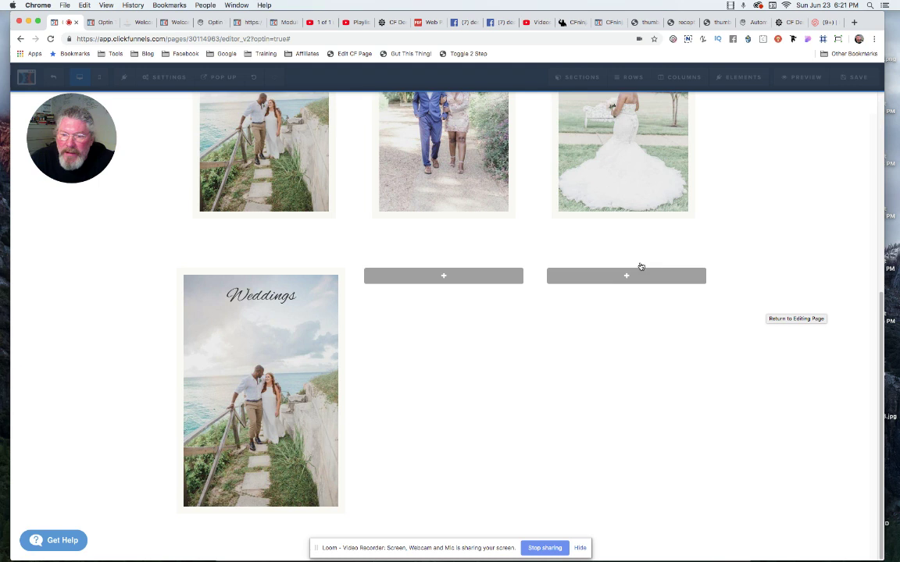
left_click(721, 227)
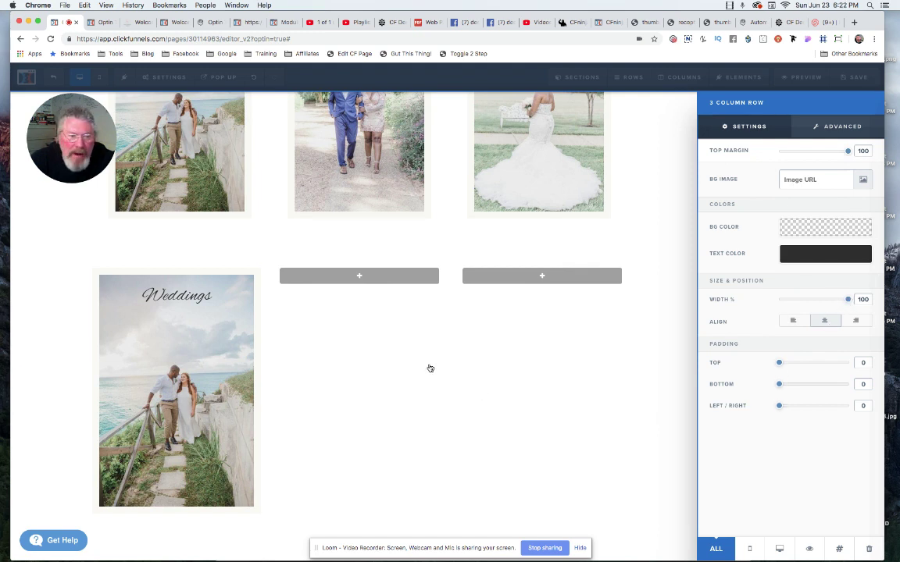
key("Escape")
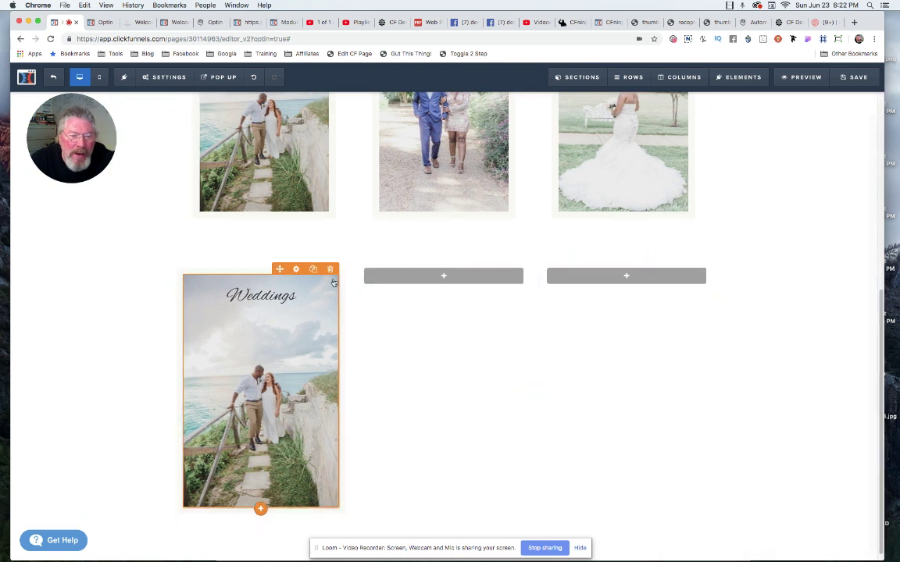
Clone the Engagements heading into row 2's middle column and start adding an element below it.
scroll(452, 278, "up", 3)
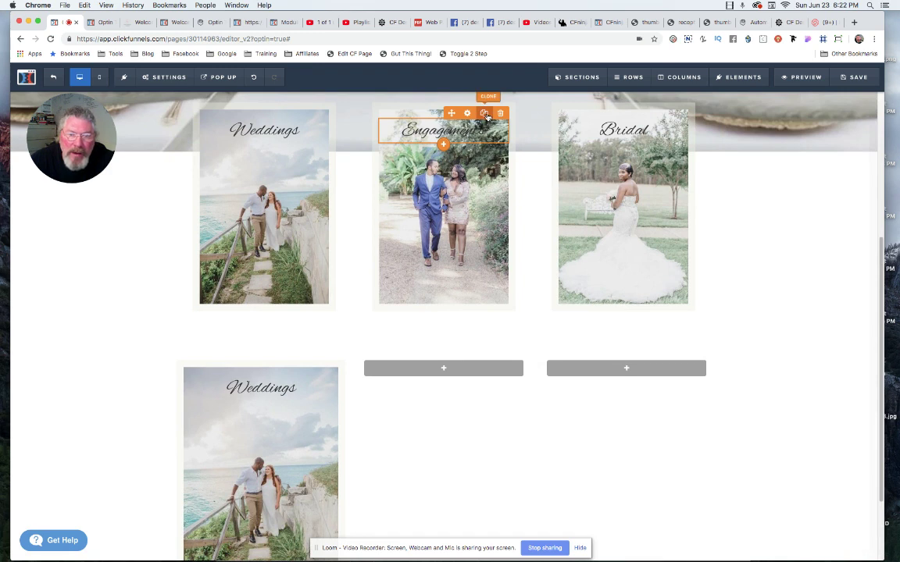
left_click(486, 115)
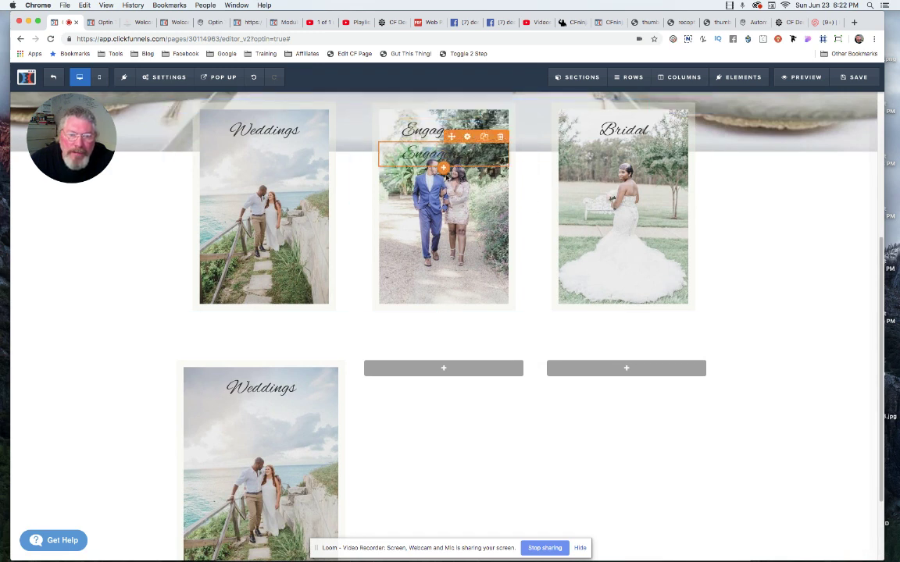
mouse_move(428, 353)
left_mouse_down()
mouse_move(436, 386)
mouse_move(439, 355)
mouse_move(424, 403)
mouse_move(434, 386)
left_mouse_up()
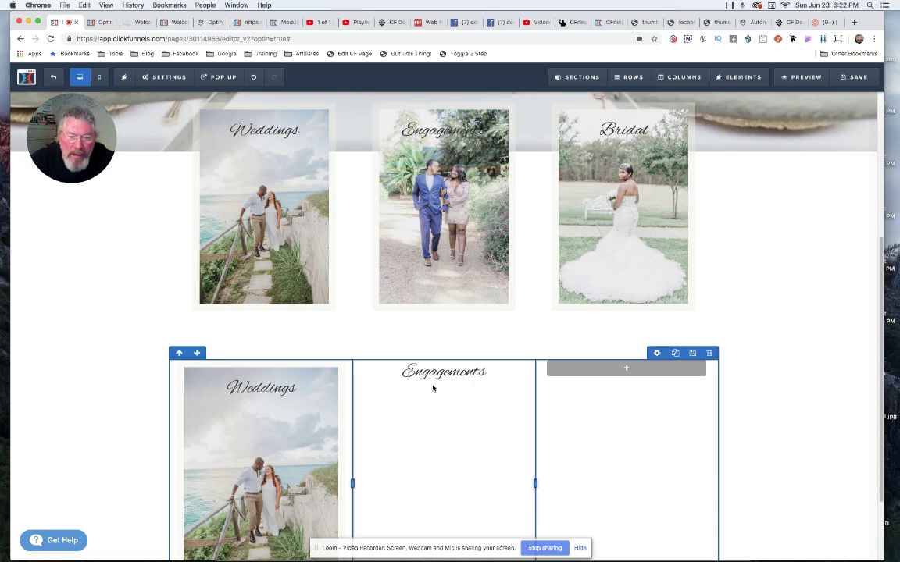
mouse_move(443, 387)
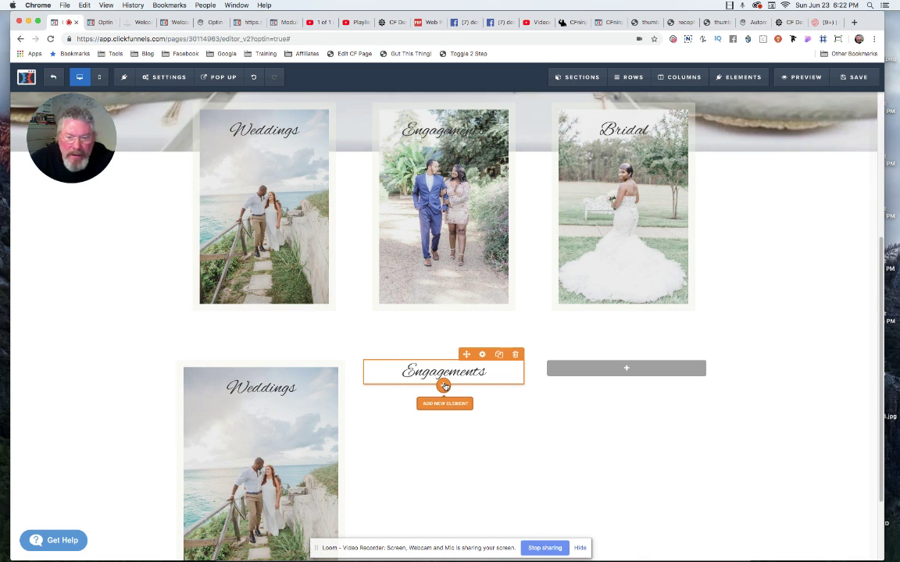
left_click(444, 386)
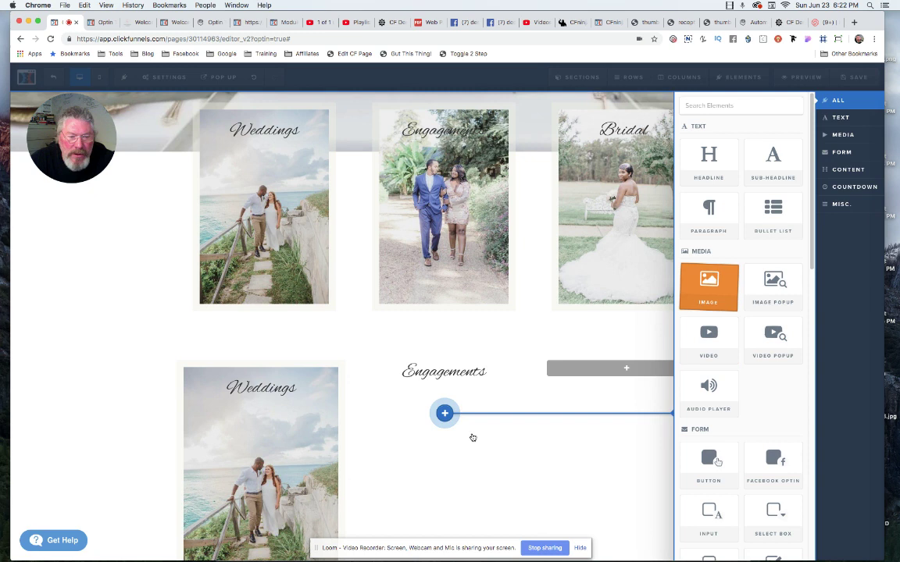
Drop an image under the Engagements heading and set it to the uploaded engagement couple photo.
left_click_drag(472, 437, 471, 436)
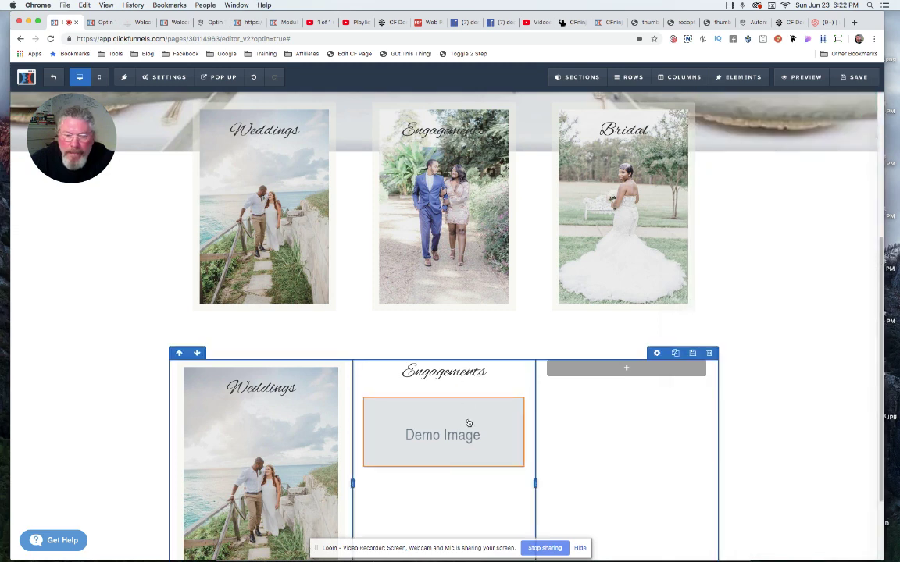
left_click(468, 424)
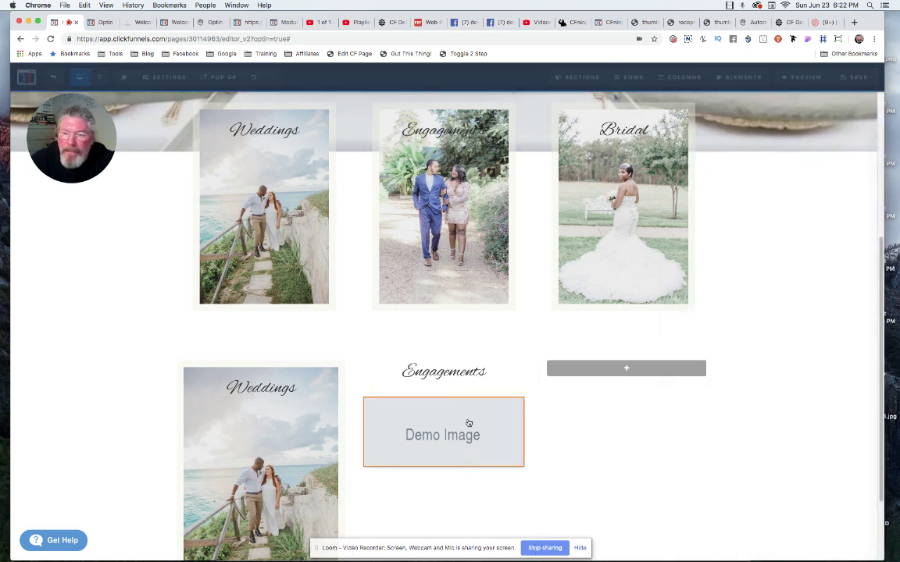
left_click(862, 180)
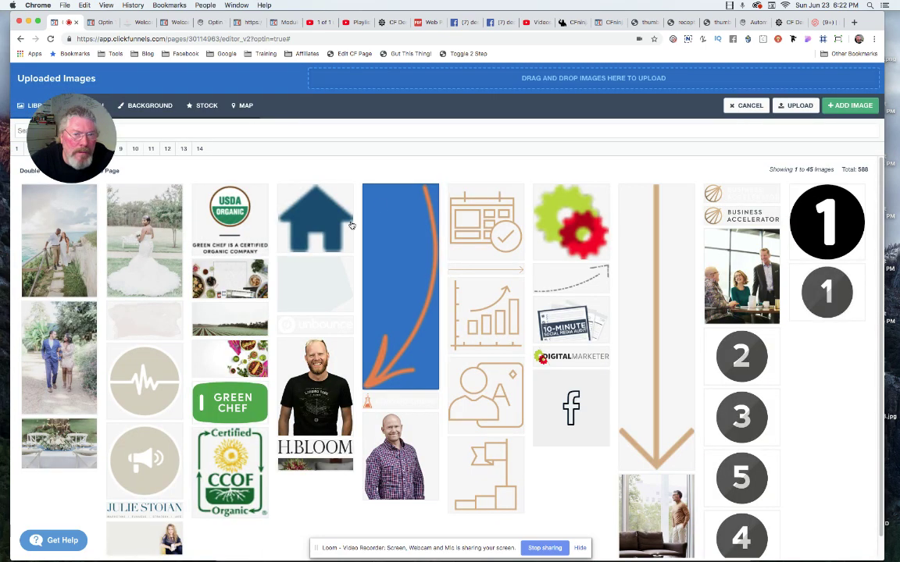
left_click(65, 344)
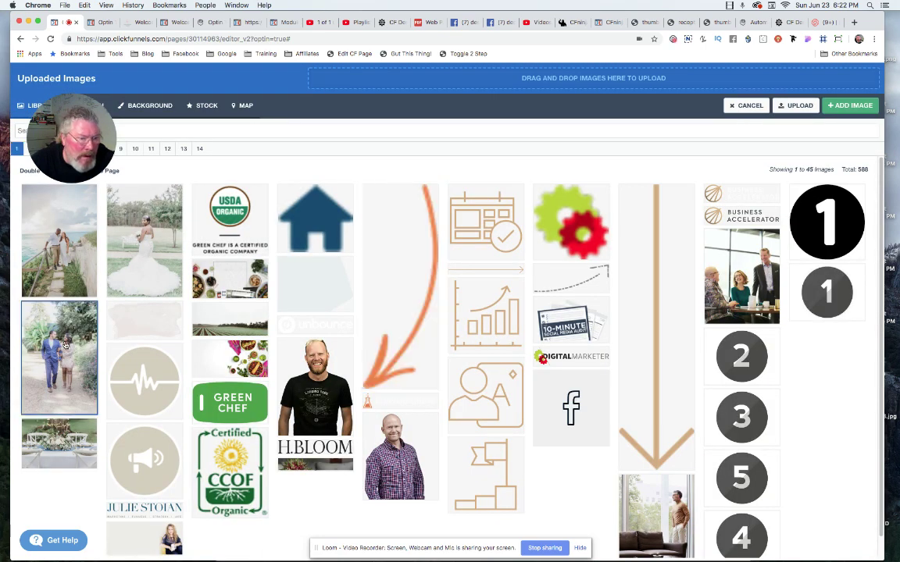
double_click(65, 344)
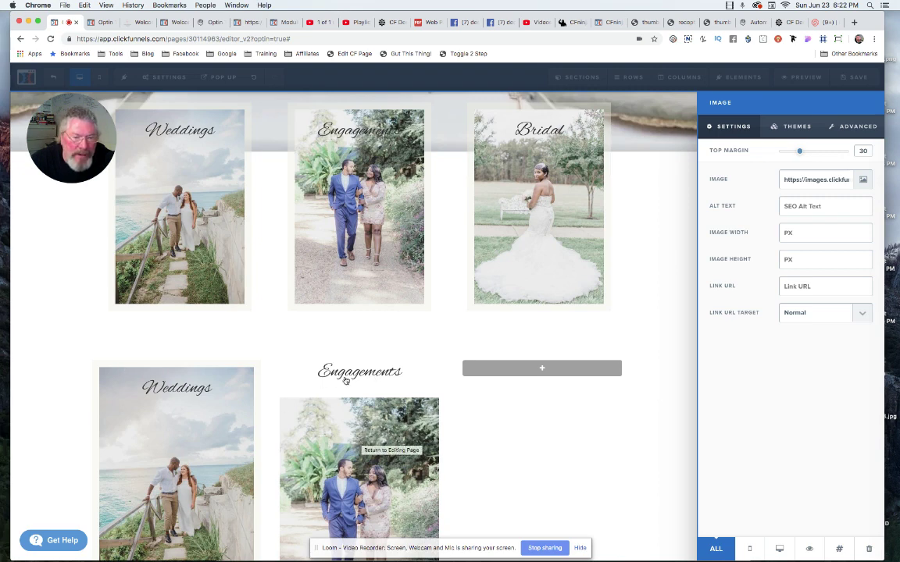
left_click(383, 375)
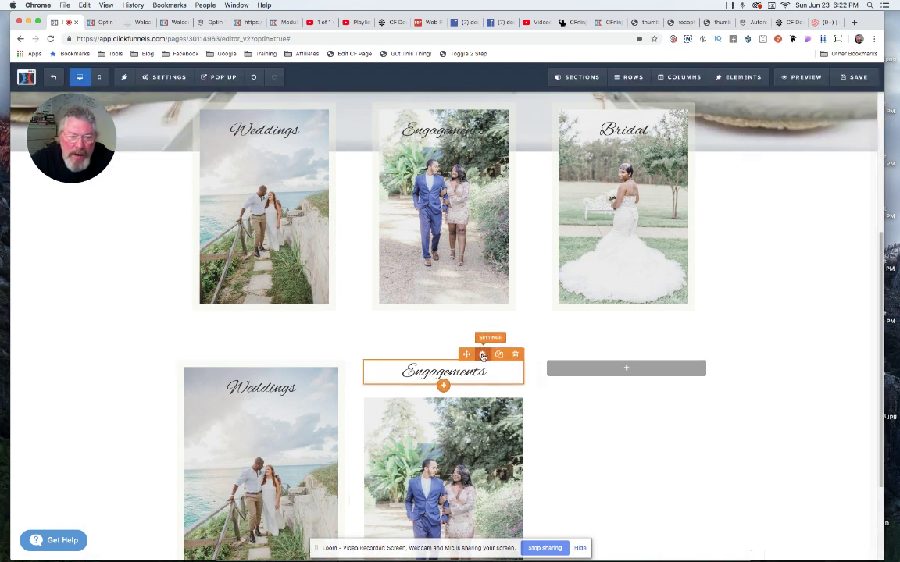
Give the copied Engagements heading a 20 top margin and the couple photo a -50 top margin.
left_click(254, 385)
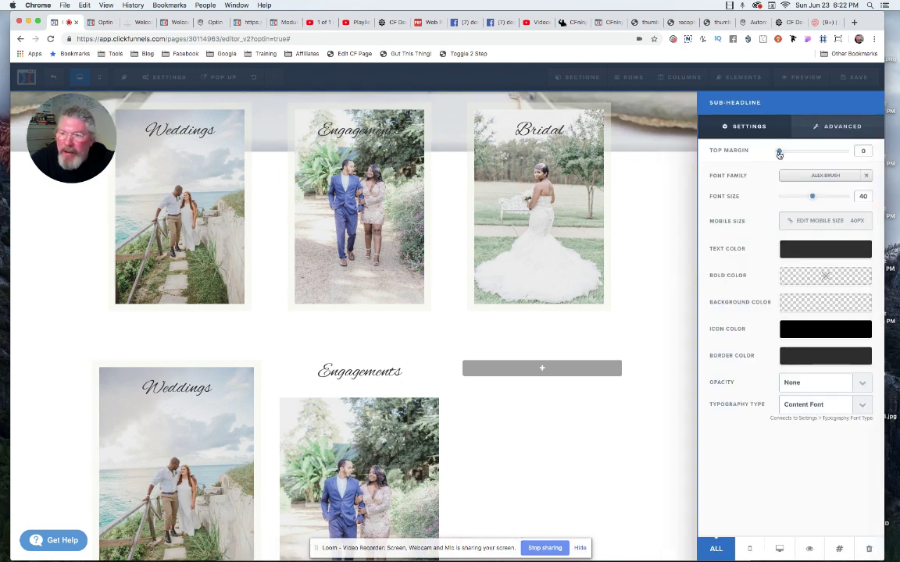
left_click_drag(780, 153, 794, 156)
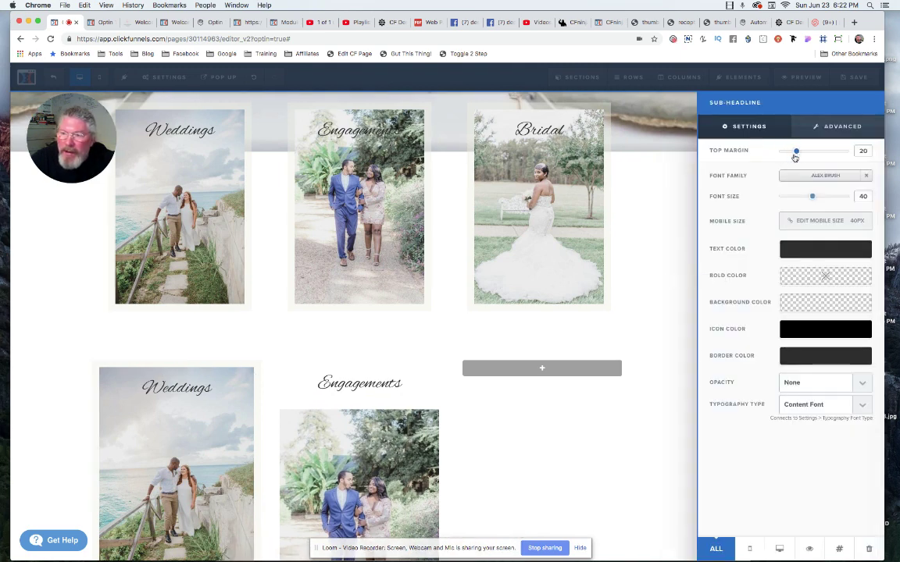
left_click(404, 458)
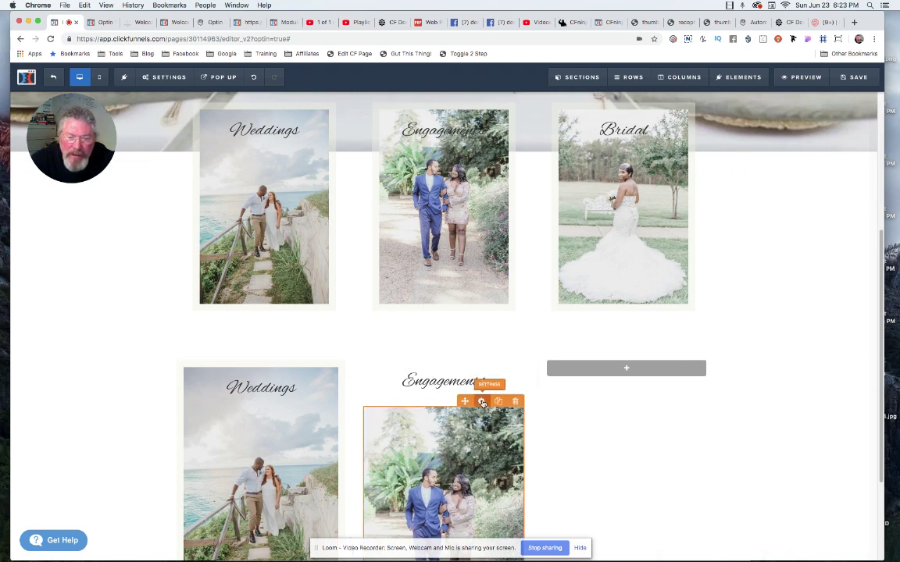
left_click(481, 402)
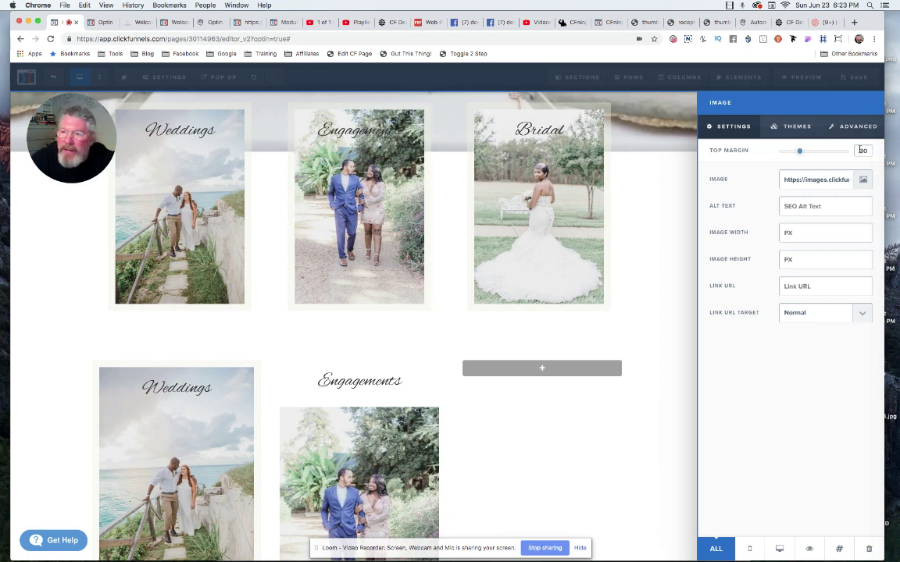
key("BackSpace")
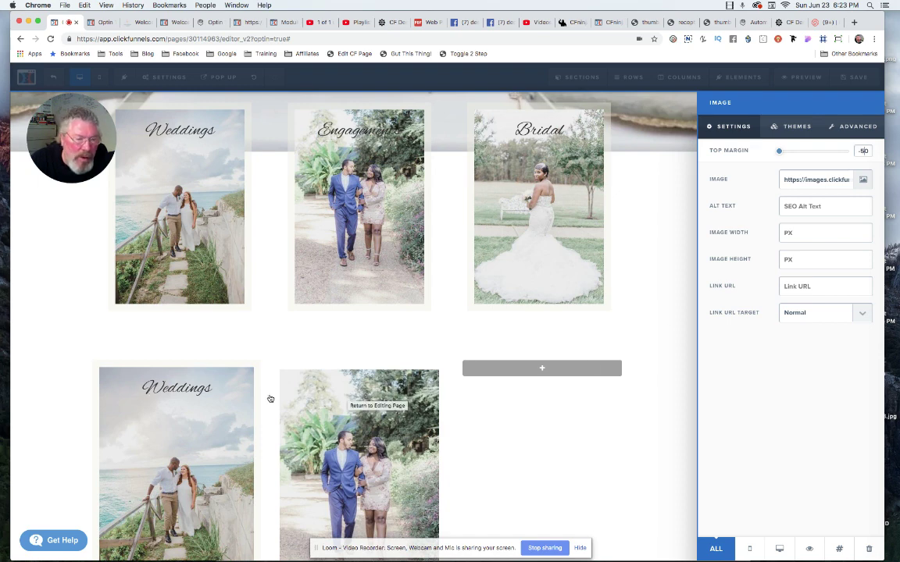
Find the covered Engagements heading via the element list and select its CSS ID #headline-99471.
left_click(405, 333)
mouse_move(730, 78)
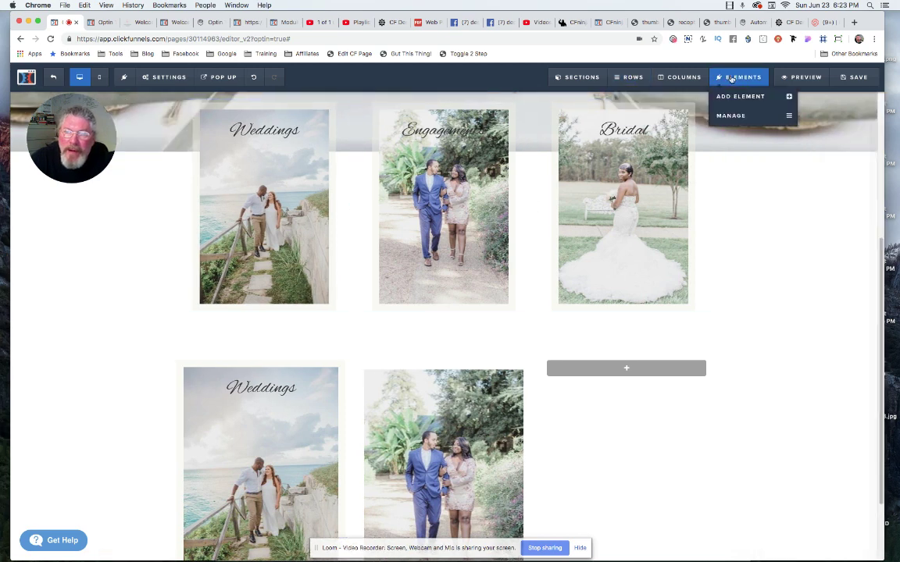
left_click(730, 116)
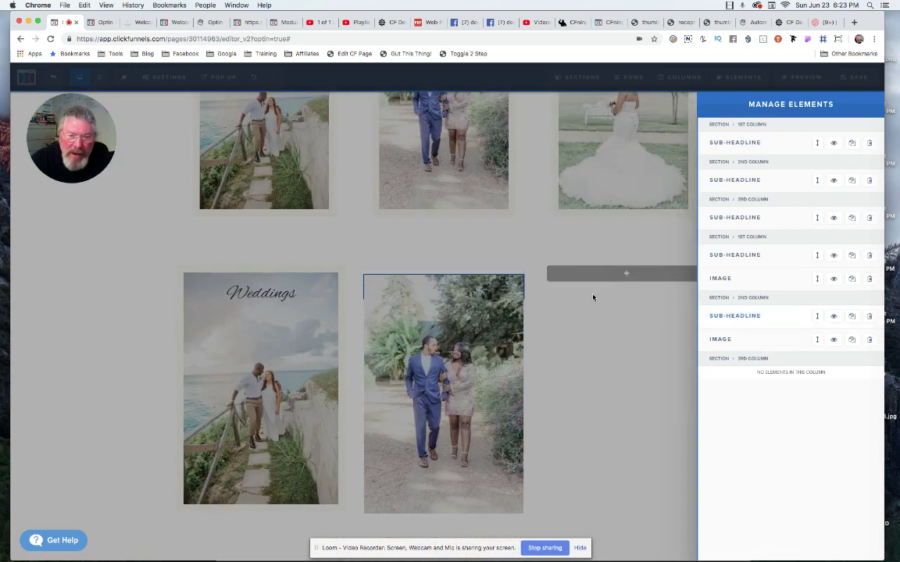
left_click(385, 285)
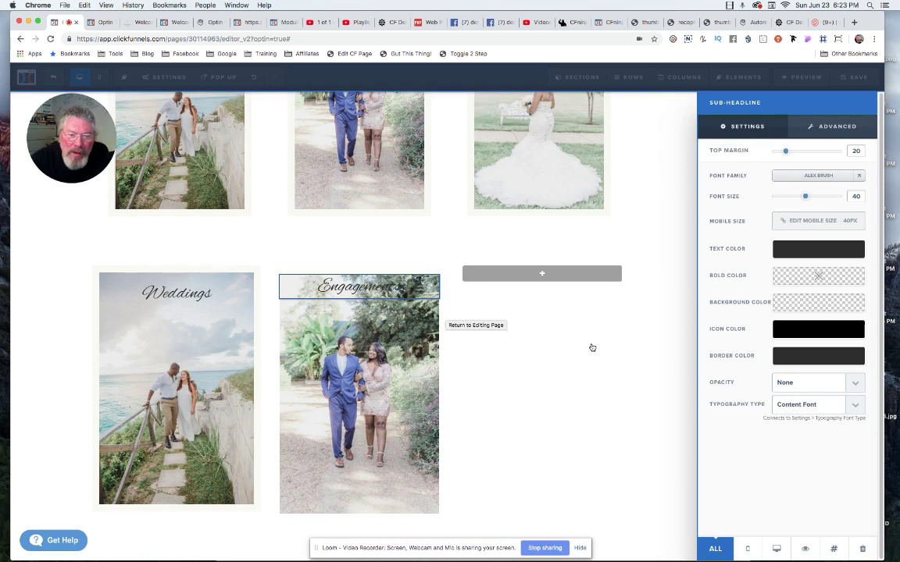
left_click(835, 551)
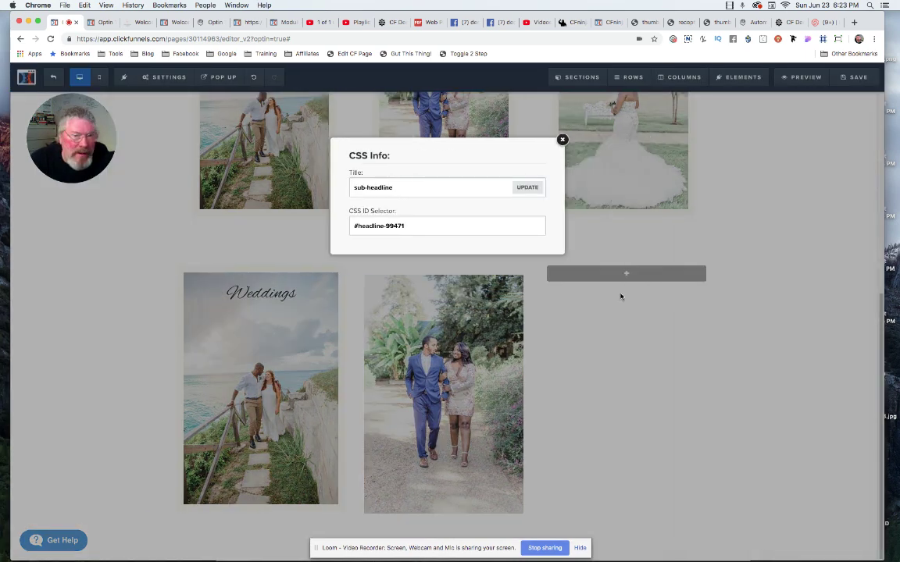
left_click_drag(421, 225, 354, 225)
key("super+c")
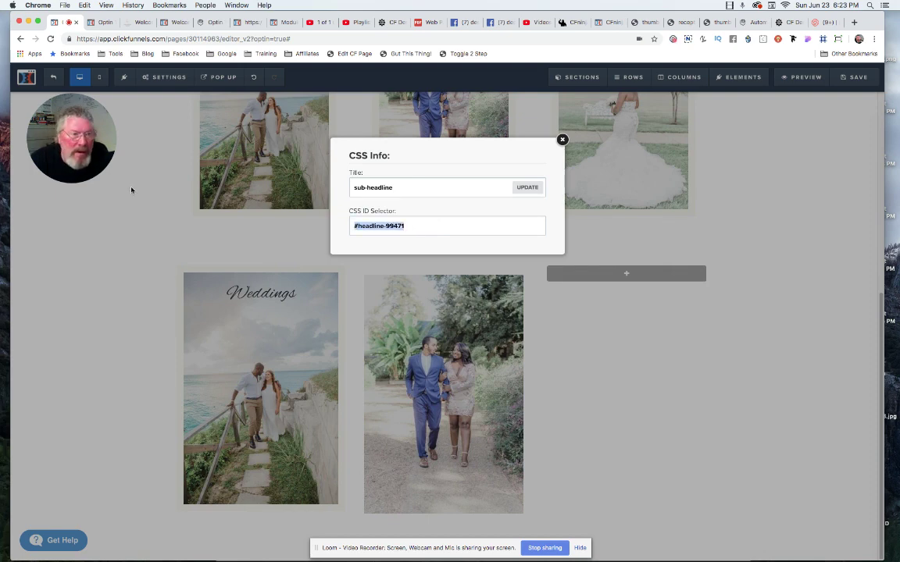
Paste #headline-99471 with a comma above #headline-77937 in the custom CSS z-index rule.
left_click(138, 166)
left_click(163, 77)
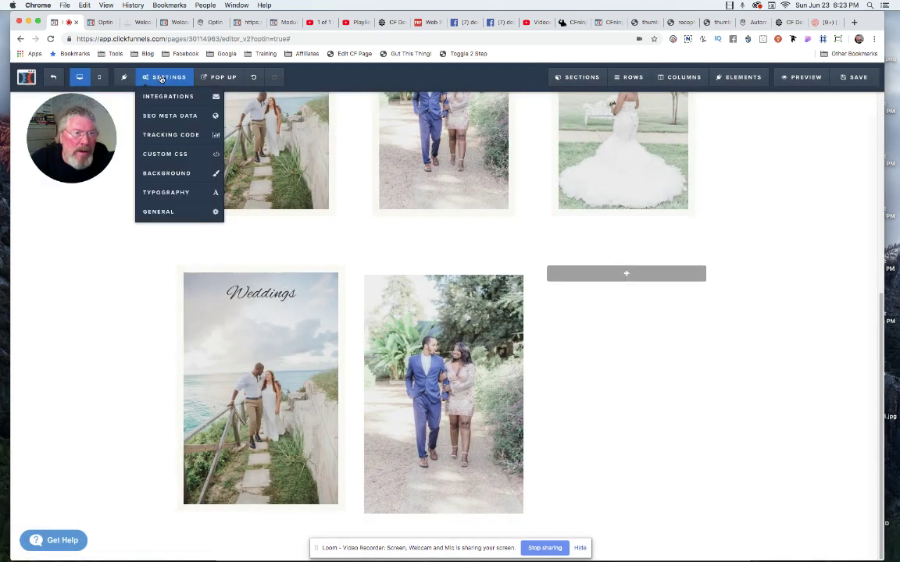
left_click(162, 158)
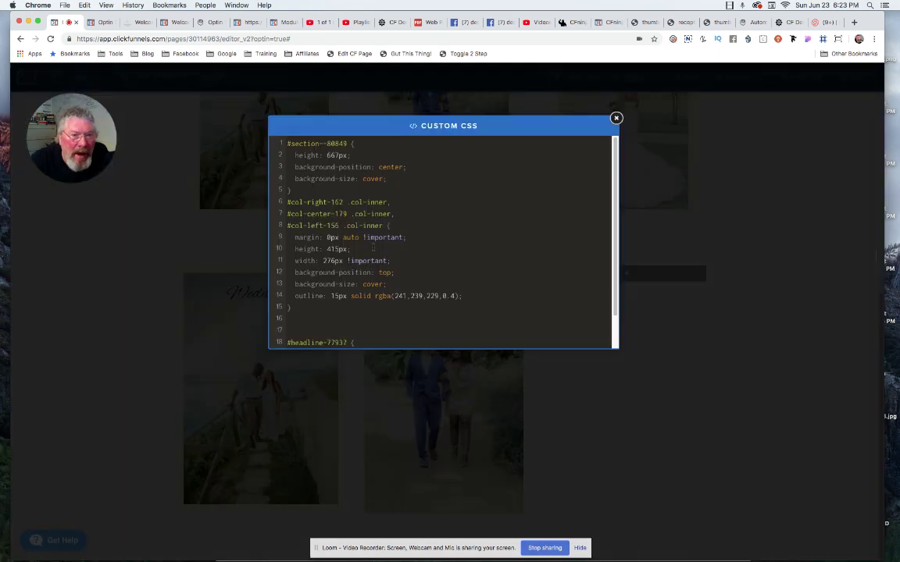
scroll(322, 317, "down", 1)
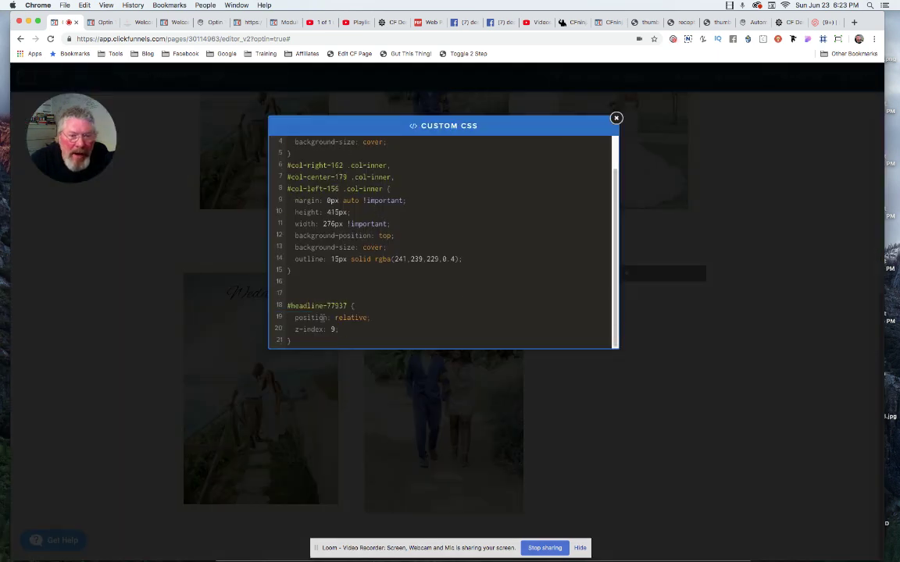
left_click(291, 293)
key("super+v")
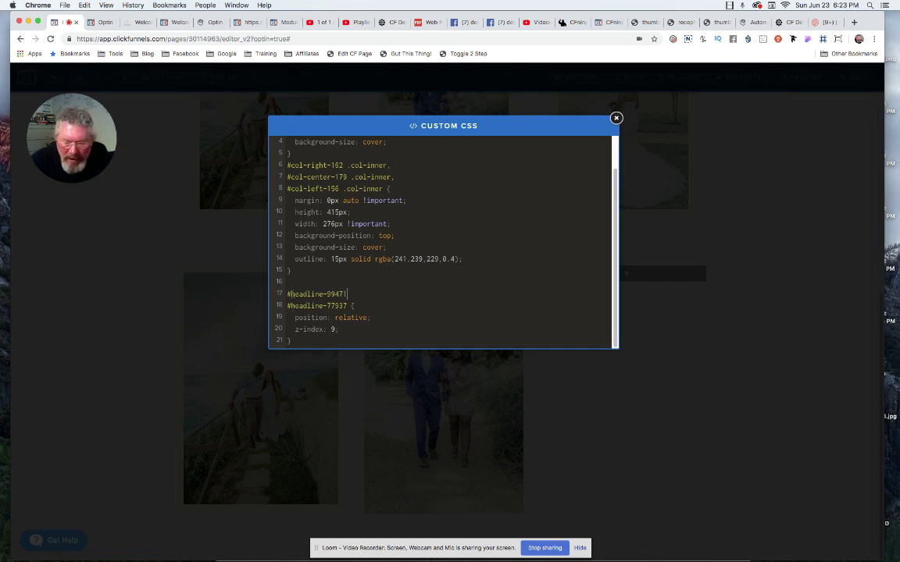
type(",")
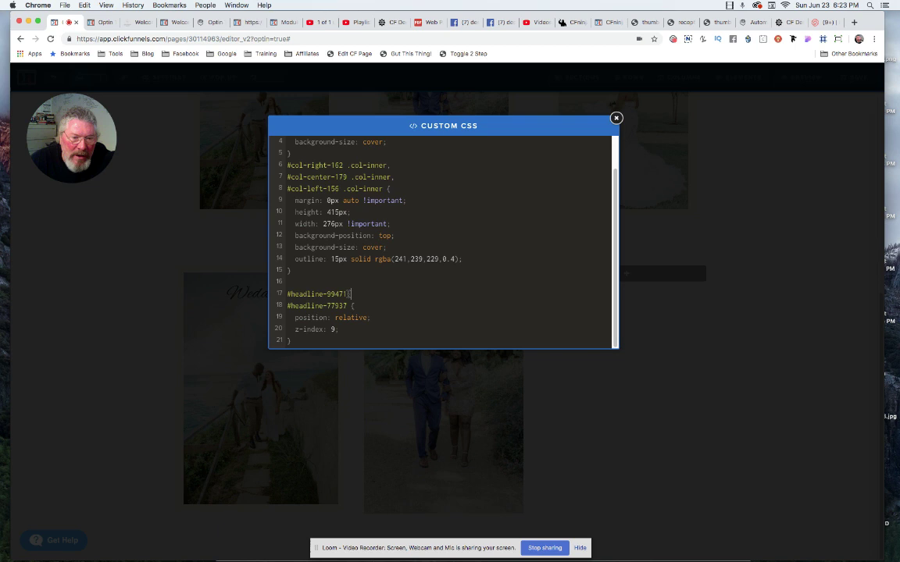
left_click(371, 293)
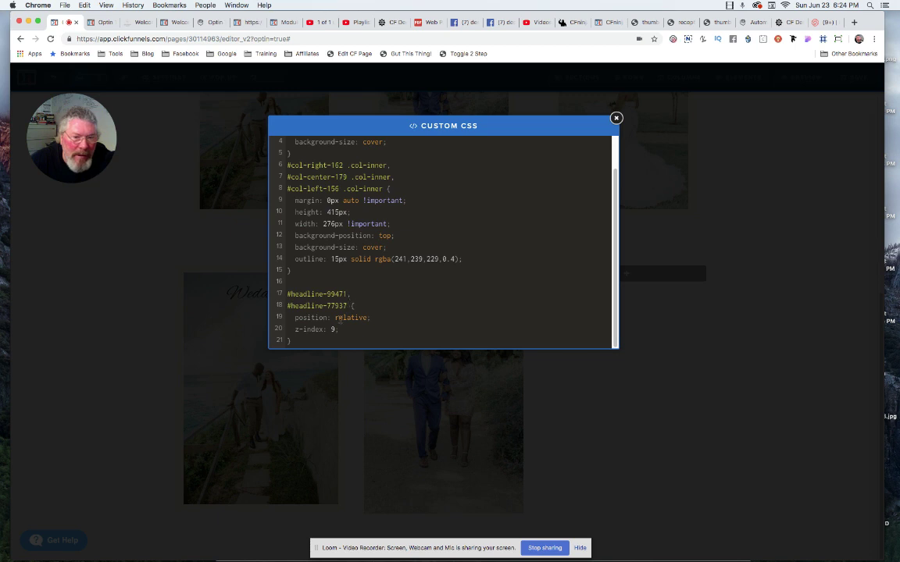
left_click(685, 404)
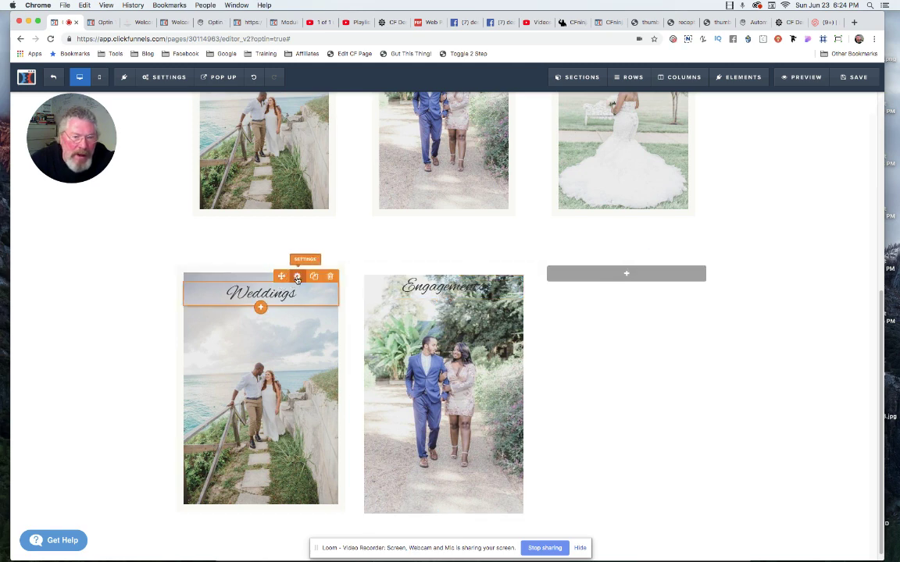
Check the Weddings heading, then drag the Engagements heading's top margin from 15 to 0.
left_click(297, 278)
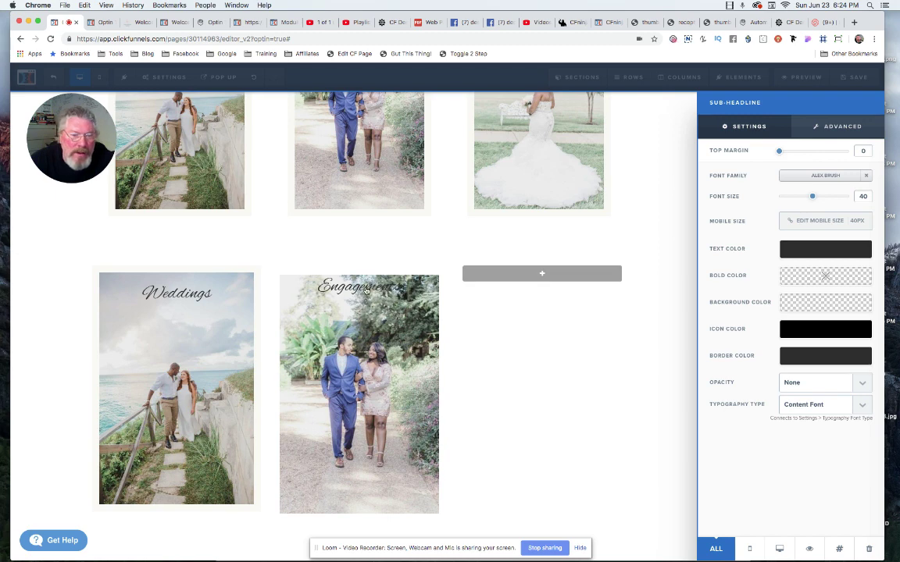
left_click(329, 262)
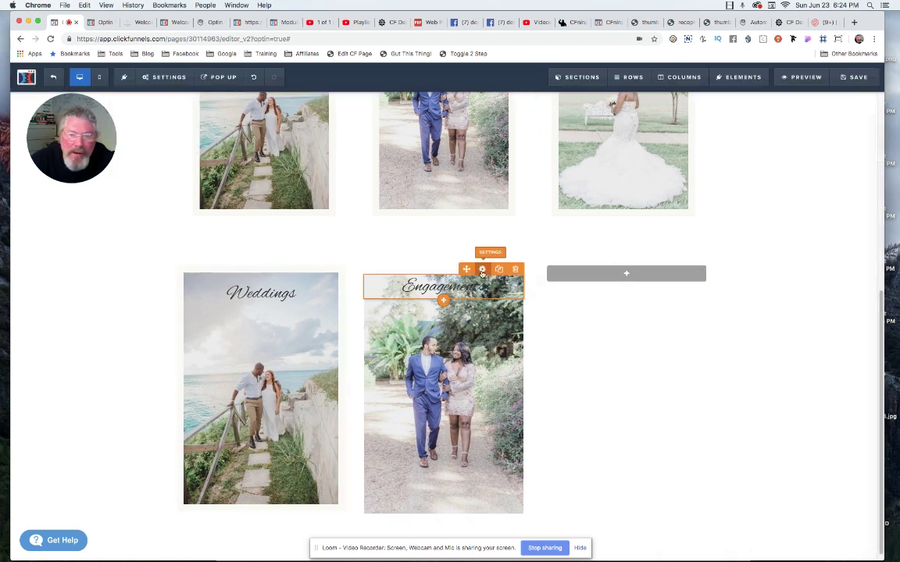
left_click(482, 271)
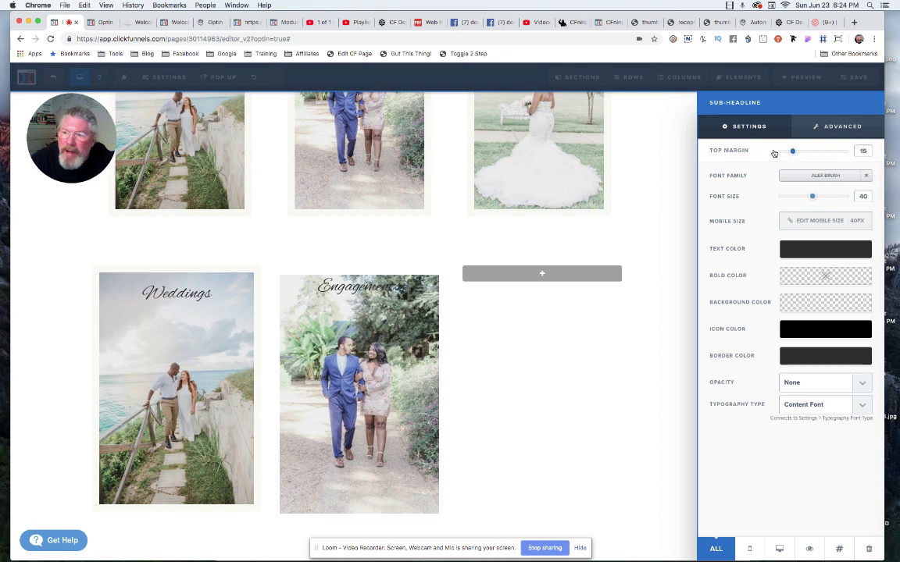
left_click_drag(774, 153, 688, 139)
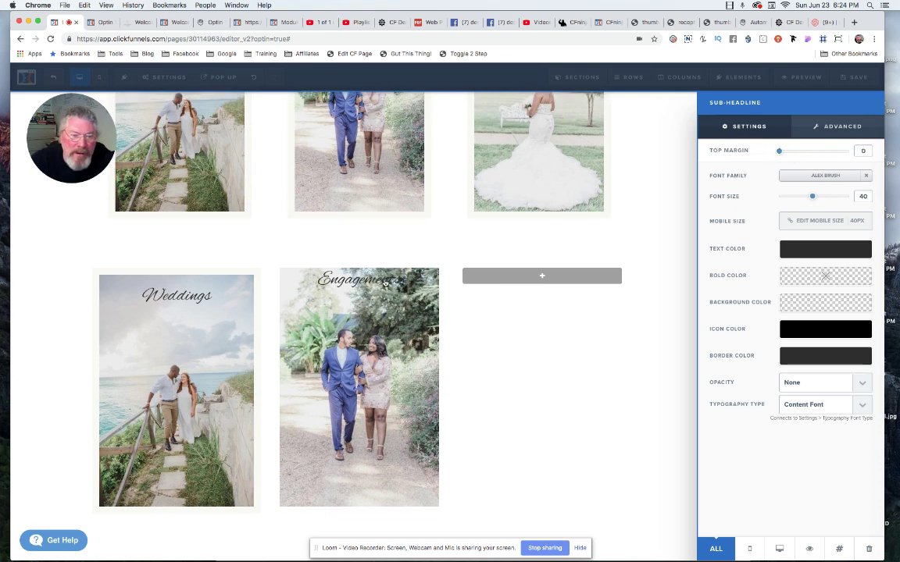
left_click(239, 315)
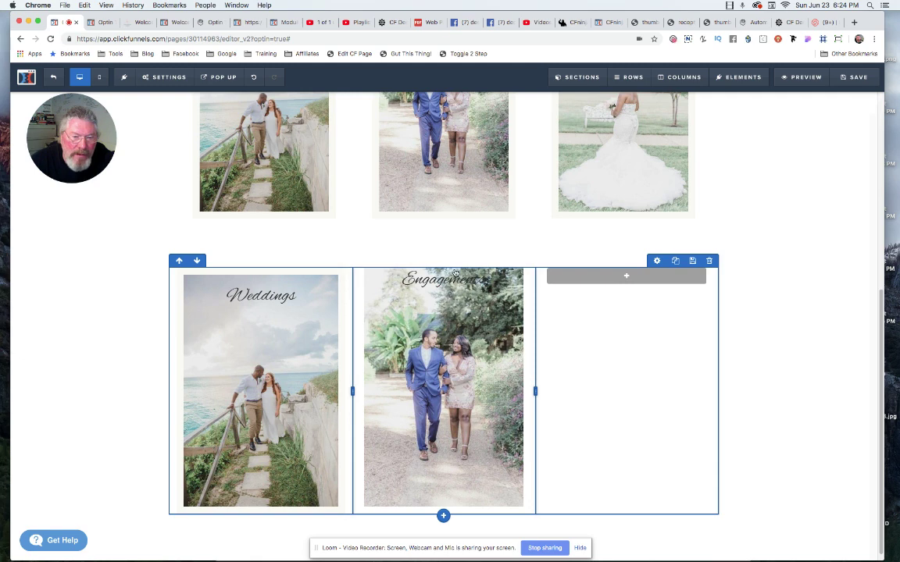
Check the Weddings column padding, then set the Engagements column to 35 top, 15 bottom, 15 sides.
left_click(670, 80)
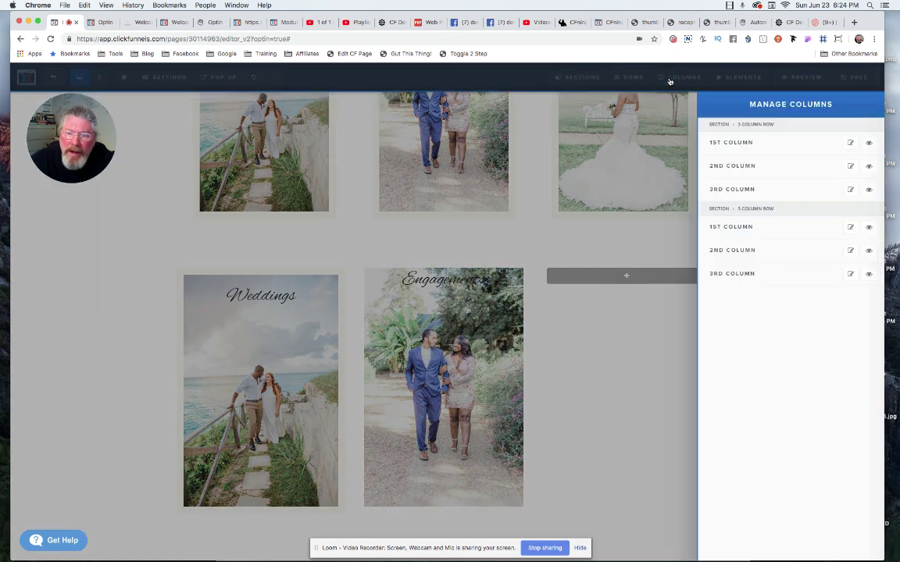
left_click(722, 228)
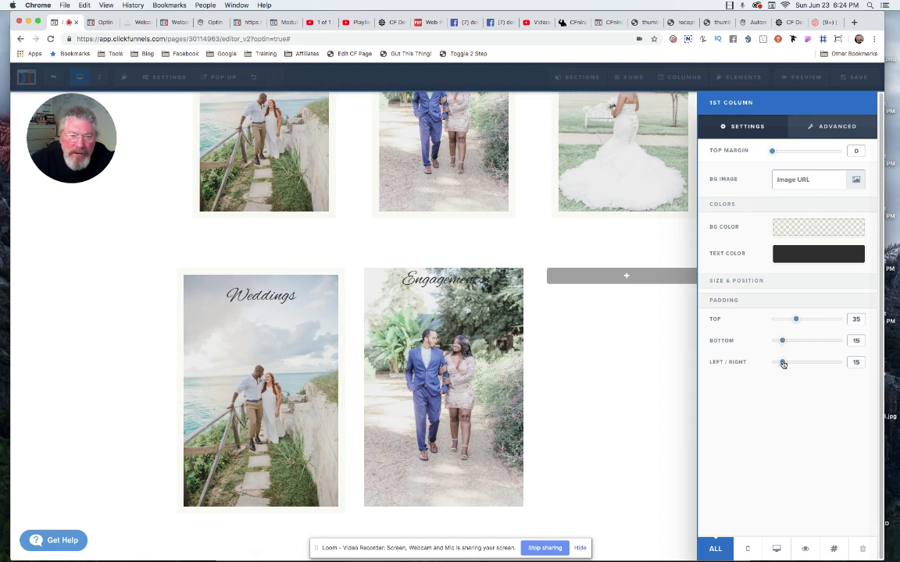
left_click(485, 331)
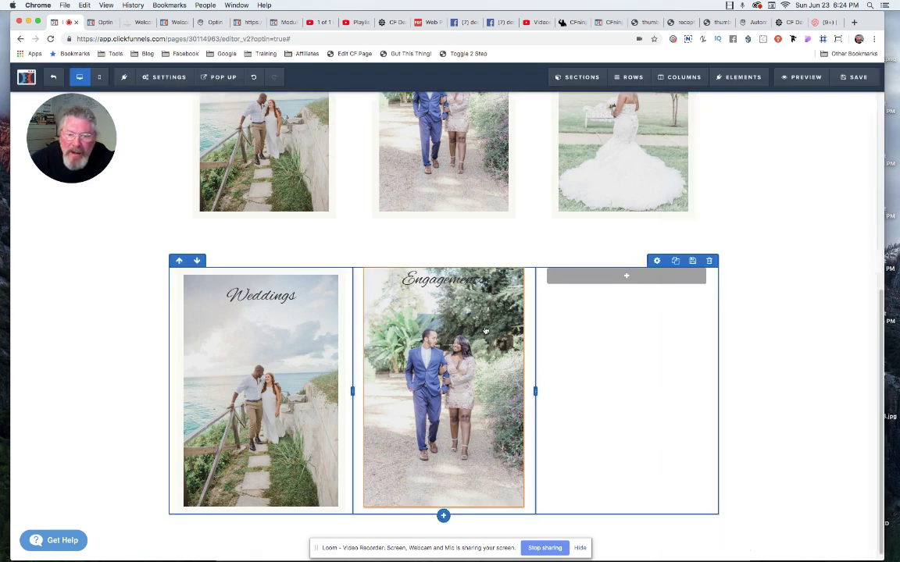
left_click(666, 80)
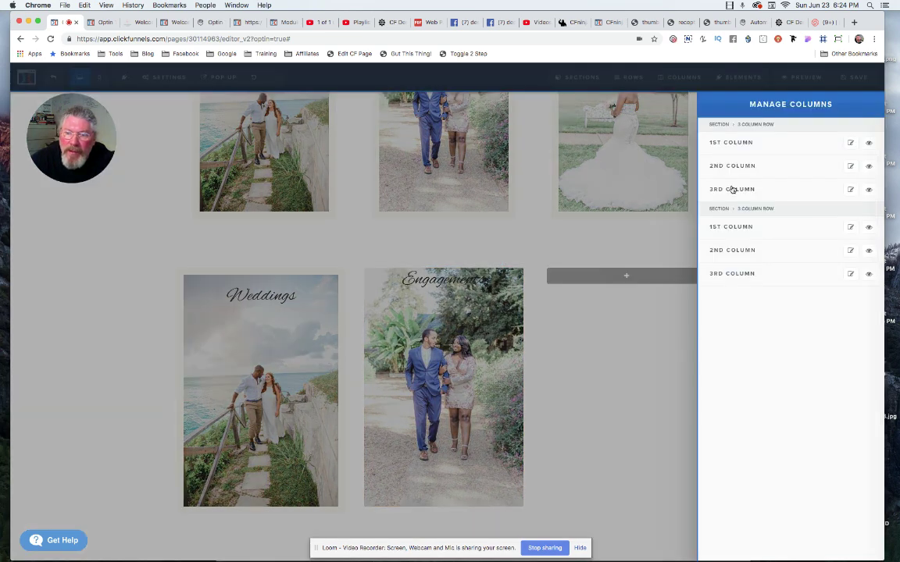
left_click(727, 251)
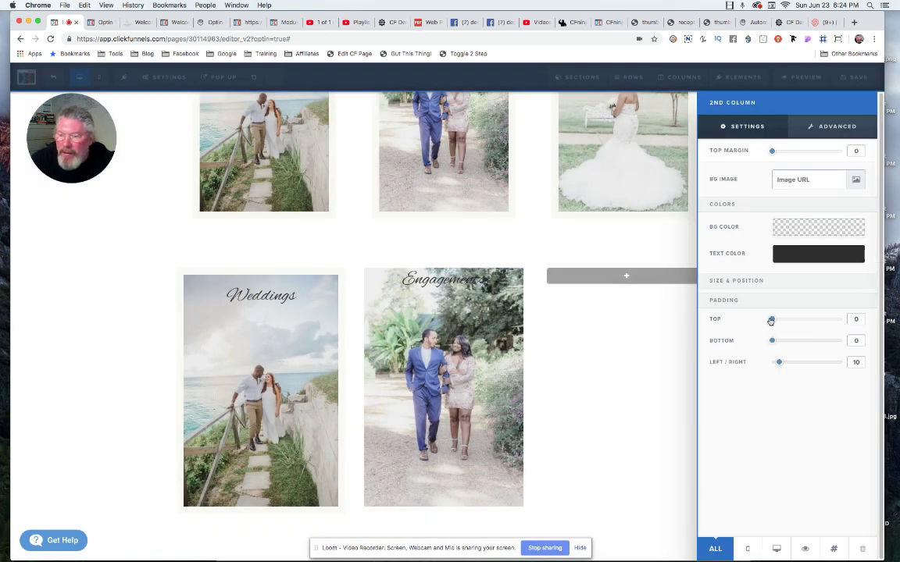
left_click_drag(772, 321, 782, 364)
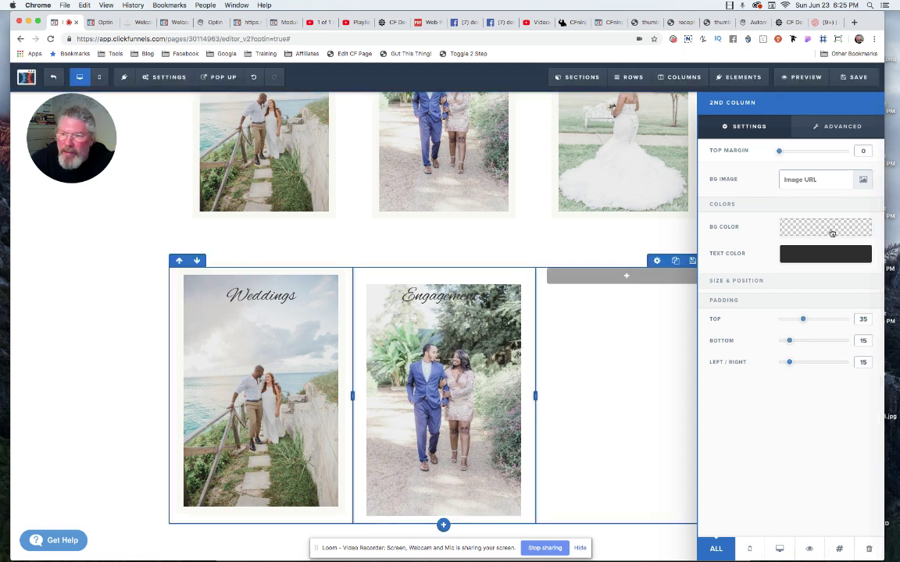
Give the Engagements column the recently used cream background rgba(241, 239, 229, 0.39).
left_click(681, 78)
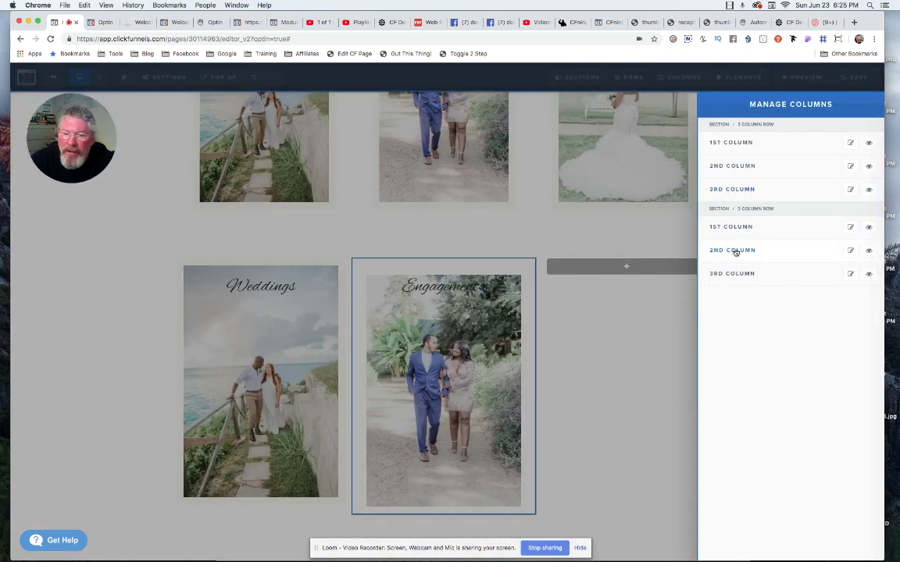
left_click(735, 251)
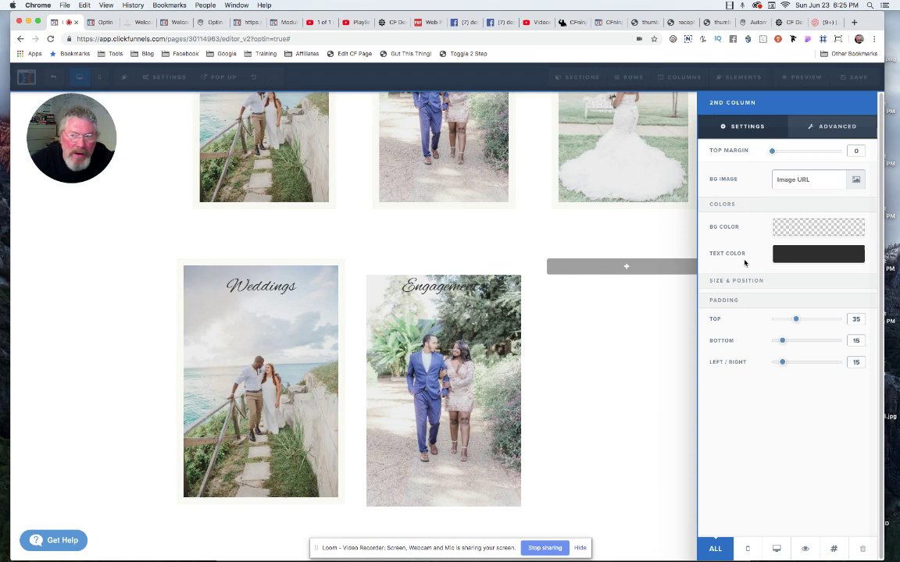
left_click(787, 232)
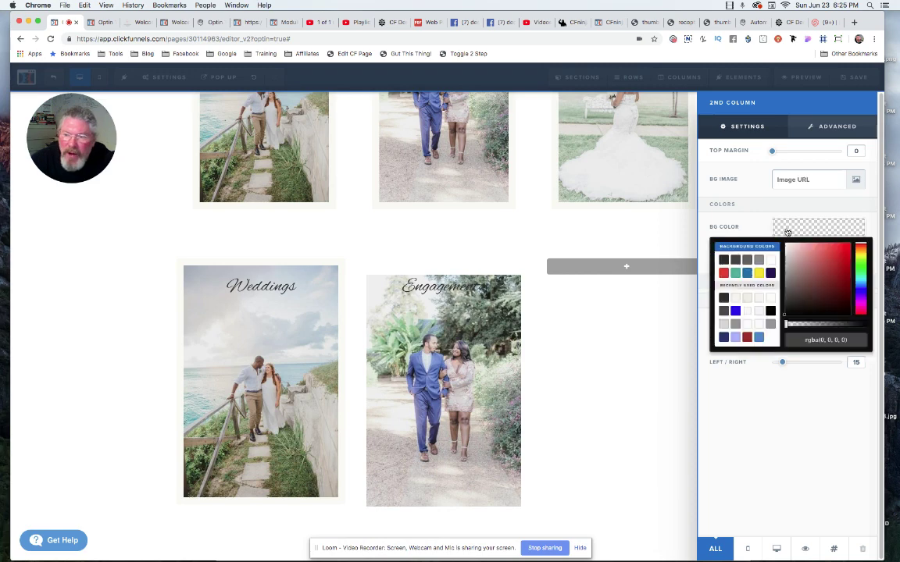
left_click(743, 298)
left_click(735, 298)
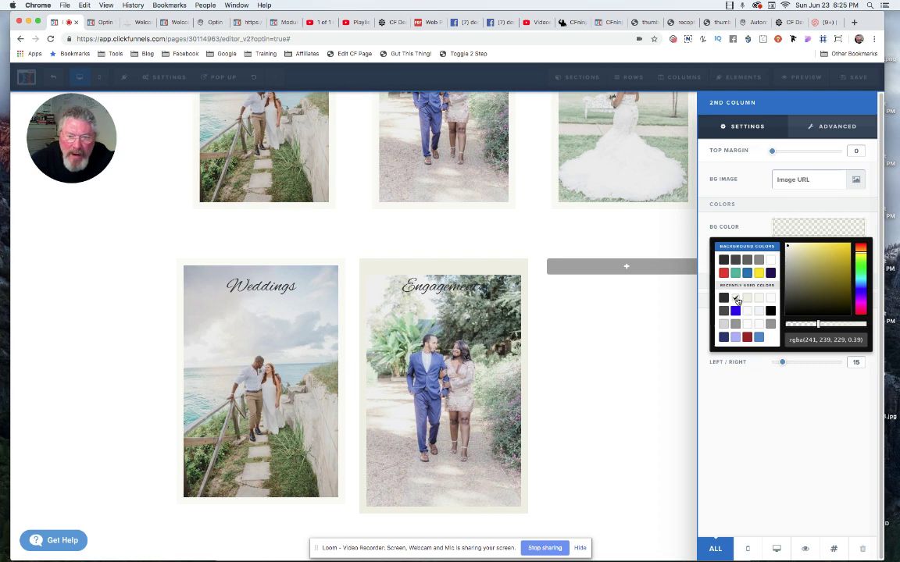
left_click(634, 208)
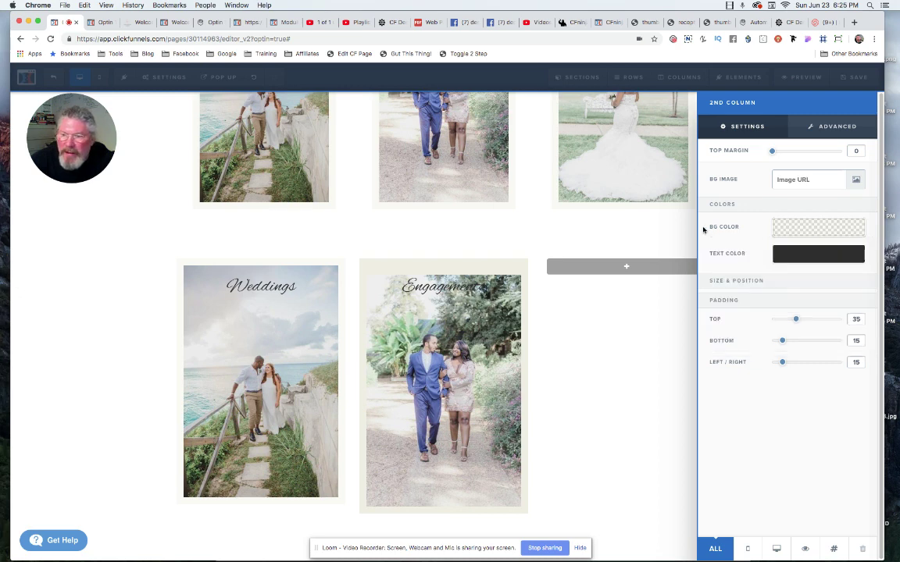
left_click(811, 231)
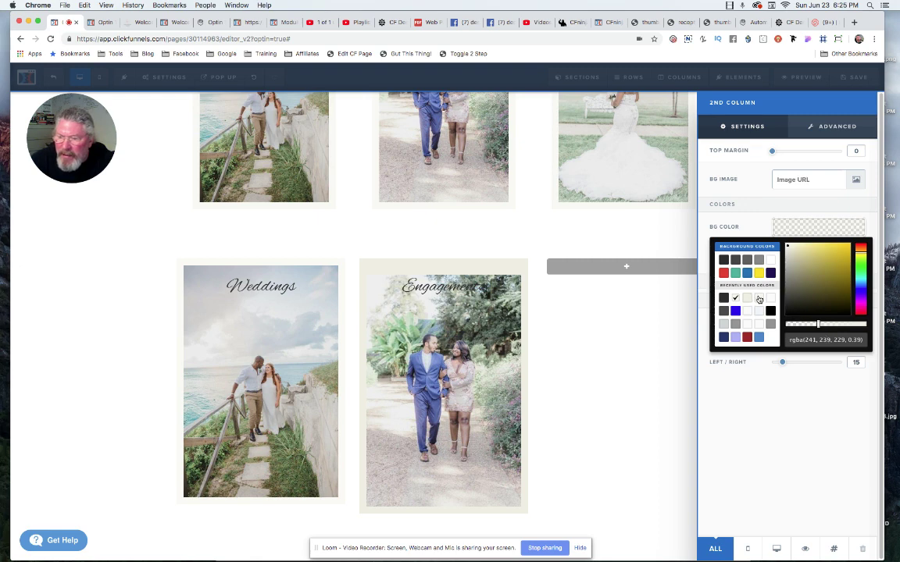
left_click(632, 242)
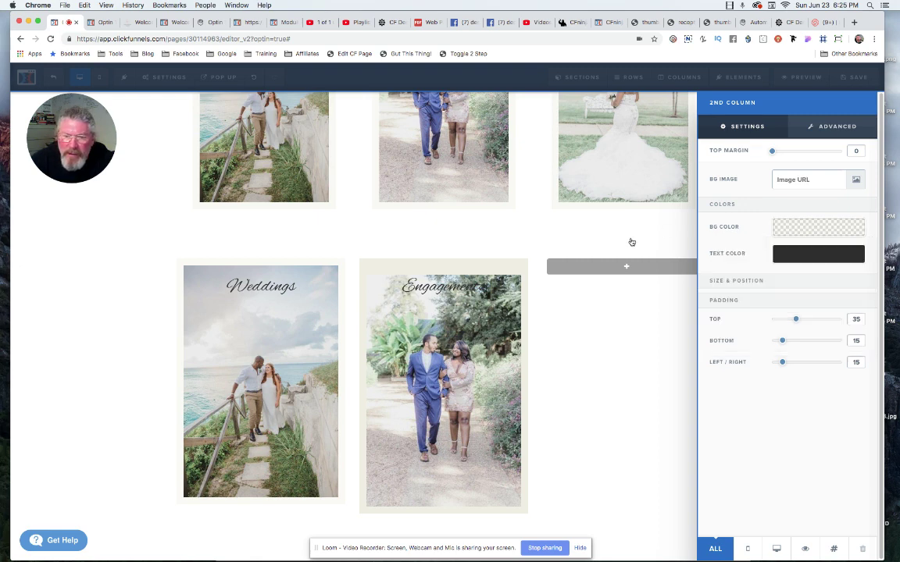
left_click(629, 323)
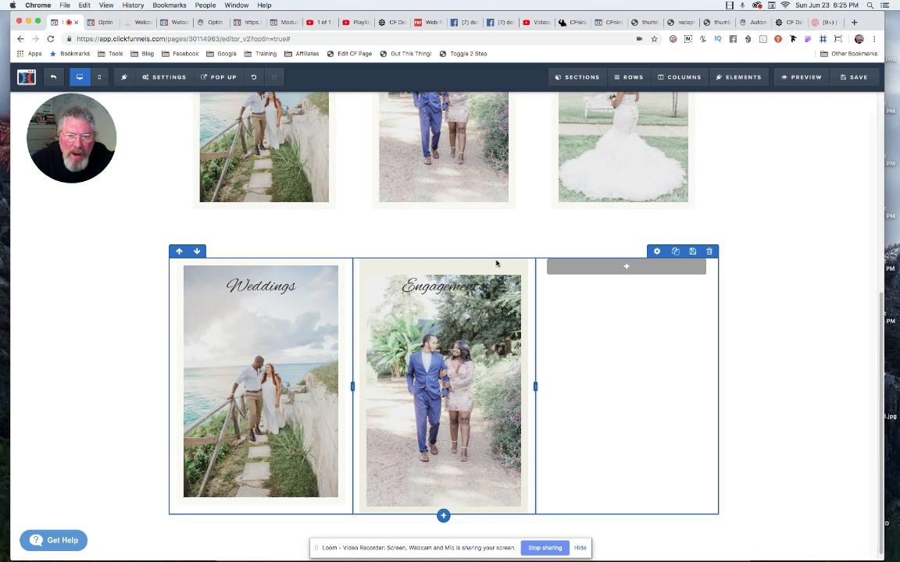
Compare the Weddings and Engagements element settings, then set the Engagements photo's top margin to -70.
mouse_move(424, 291)
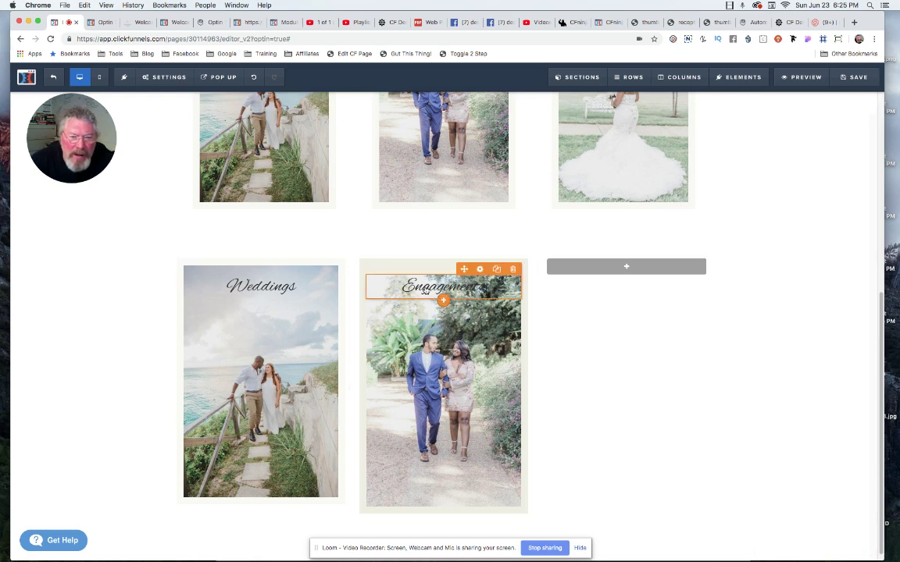
mouse_move(301, 290)
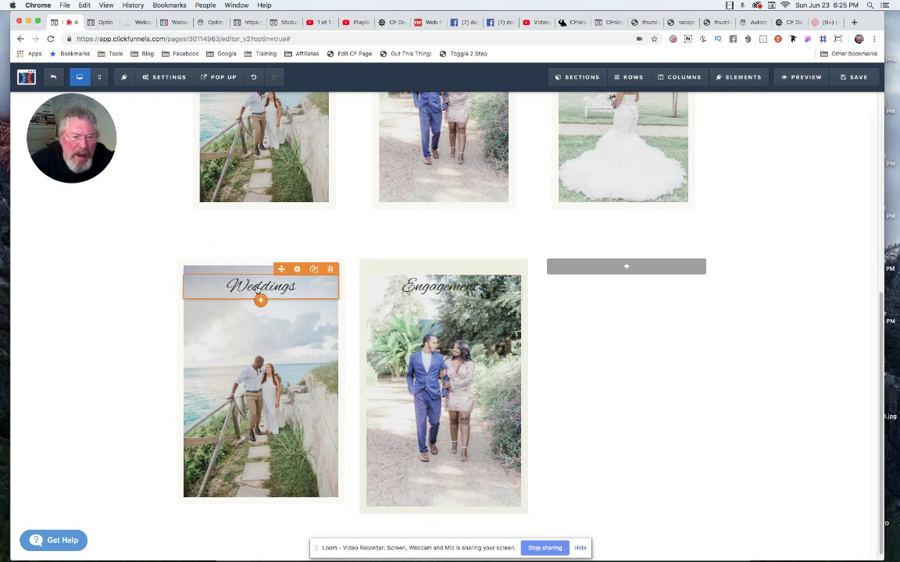
left_click(298, 270)
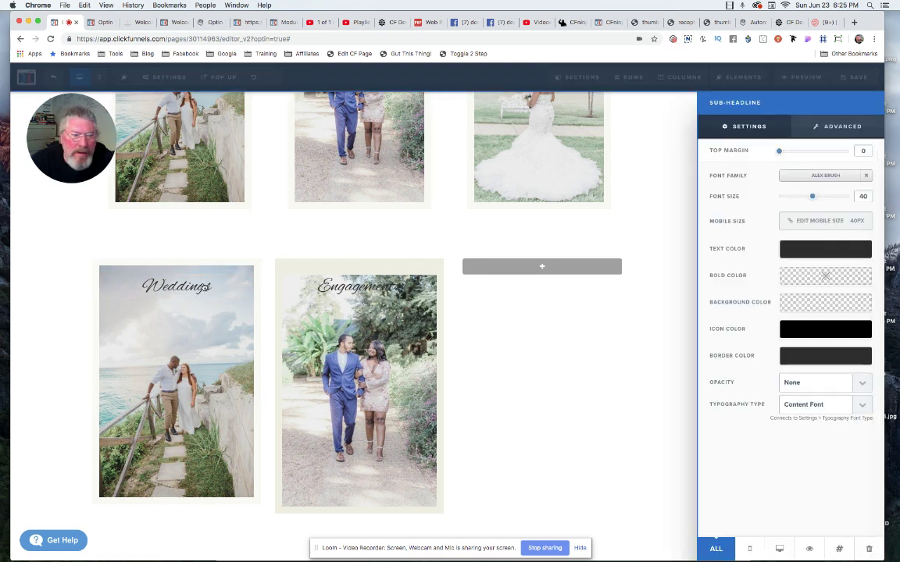
left_click(205, 266)
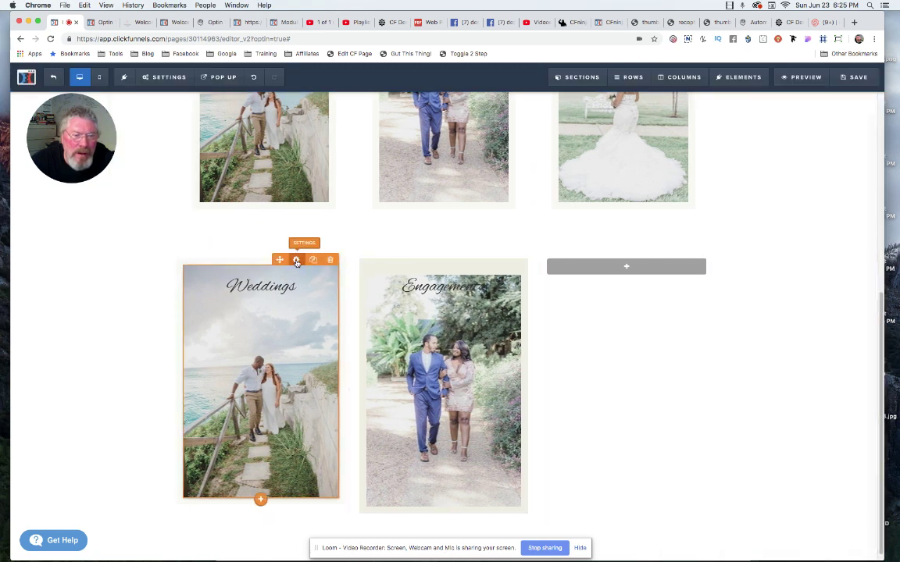
left_click(296, 260)
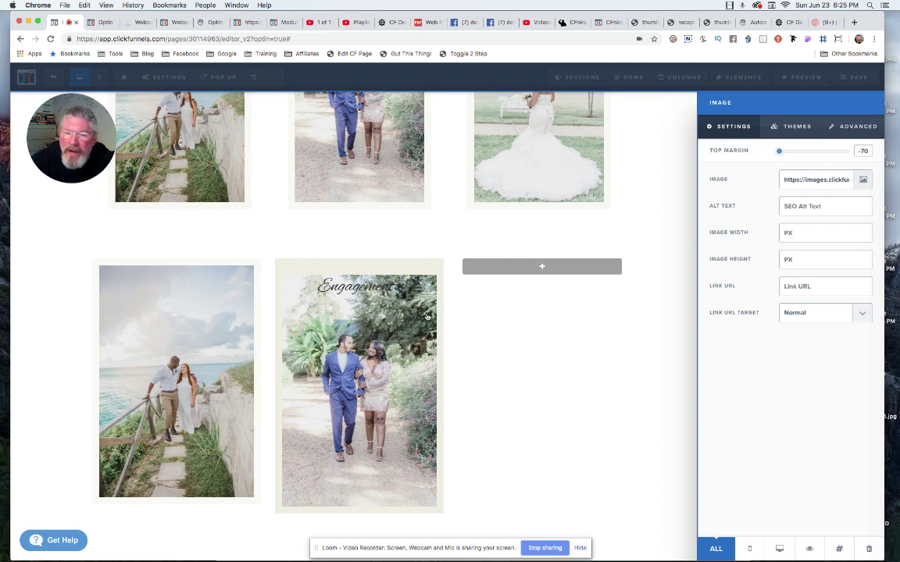
left_click(382, 290)
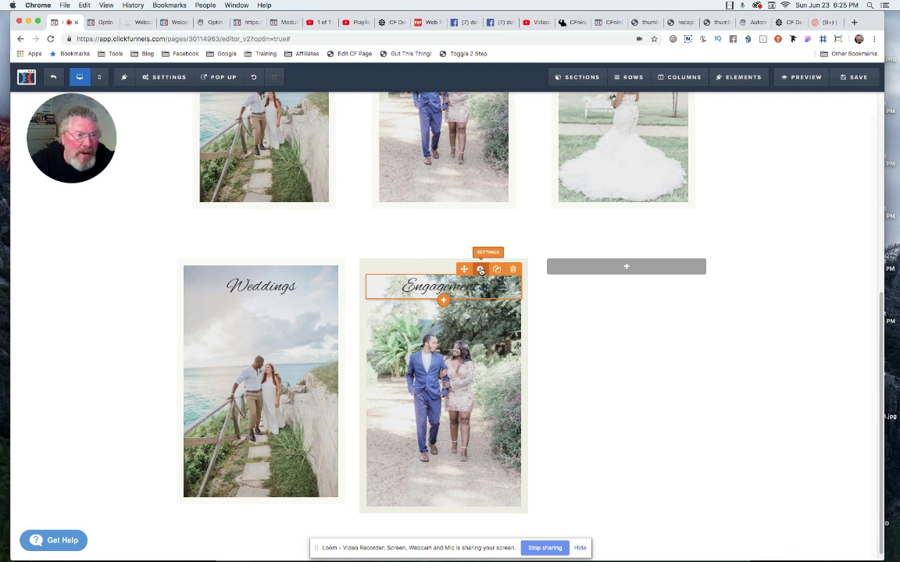
left_click(481, 270)
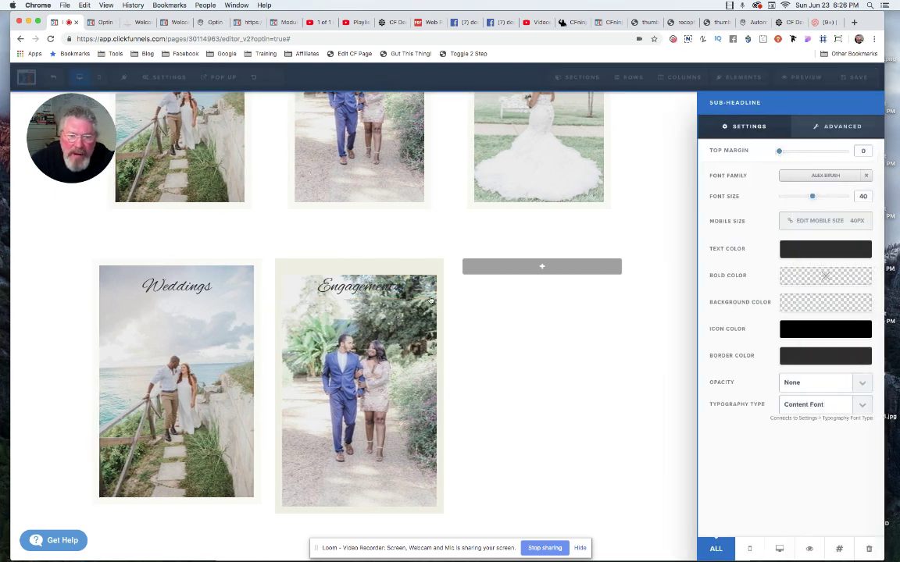
left_click(389, 269)
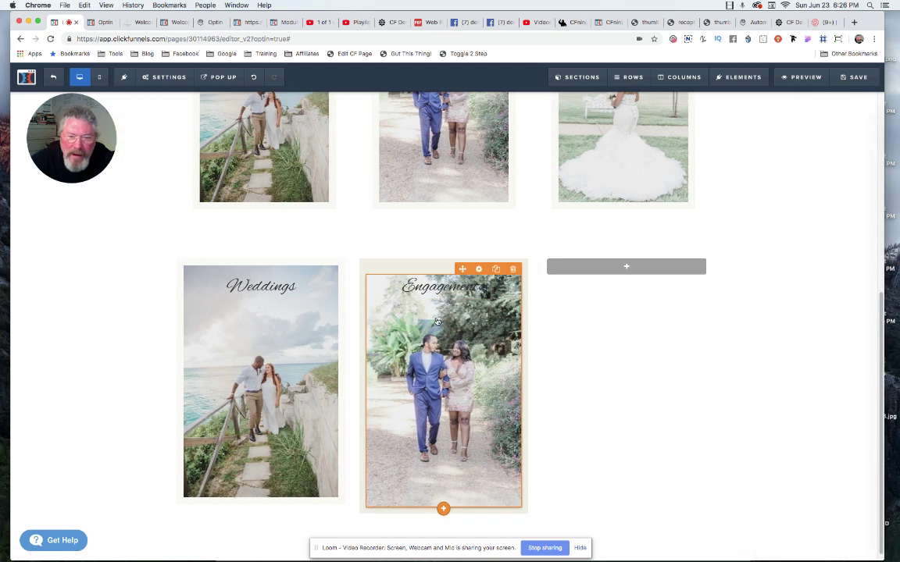
left_click(438, 321)
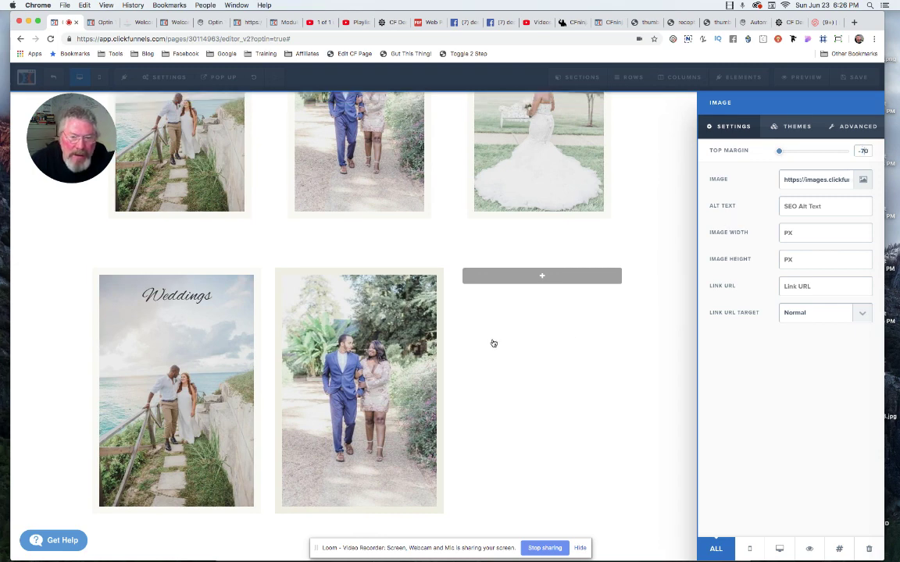
left_click(494, 344)
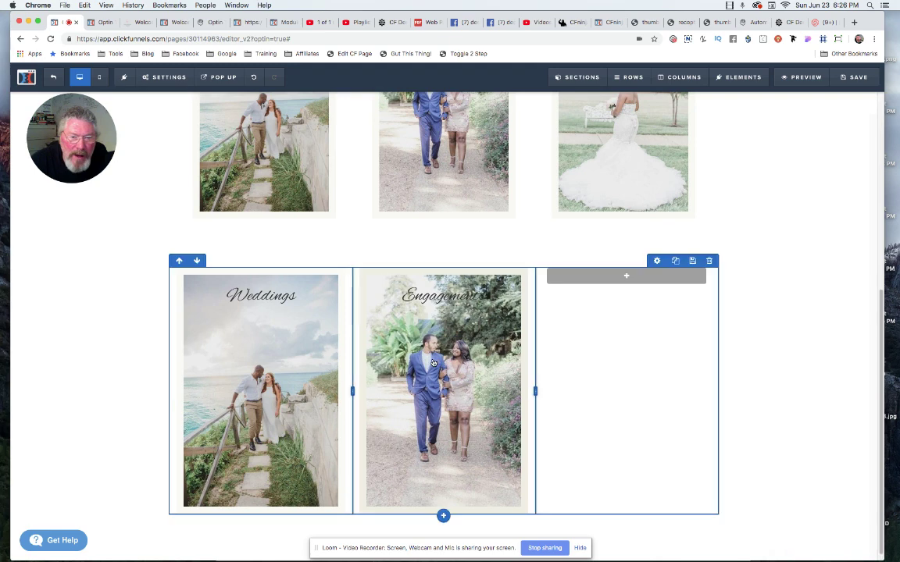
left_click(449, 300)
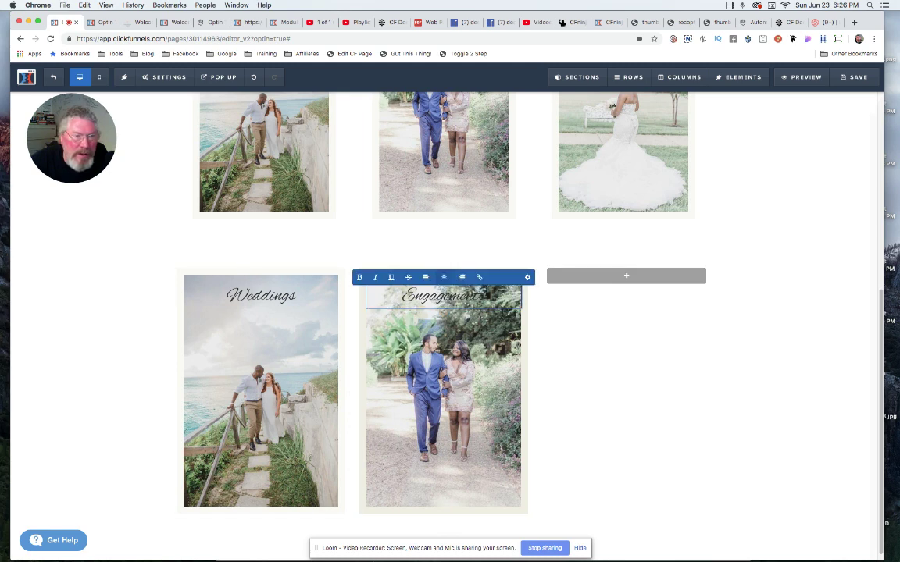
left_click(528, 277)
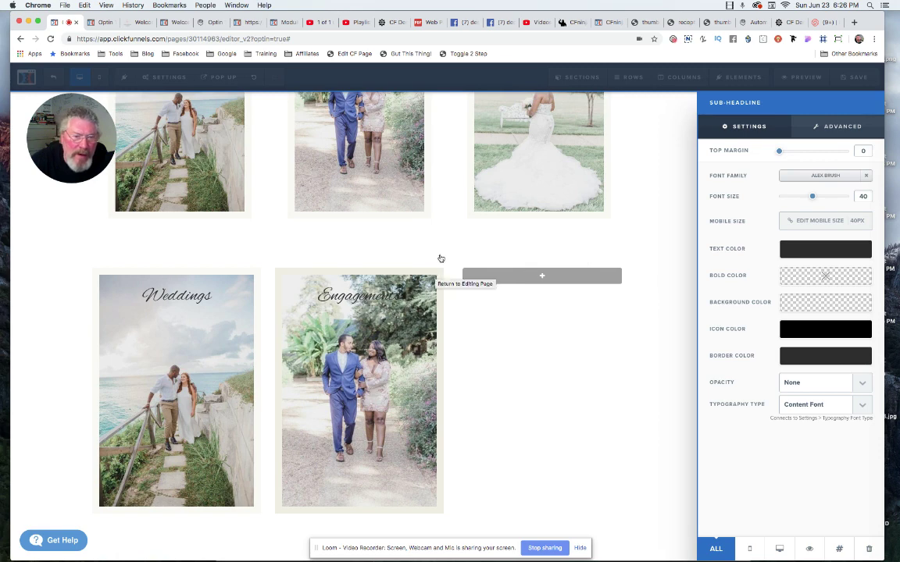
left_click(440, 257)
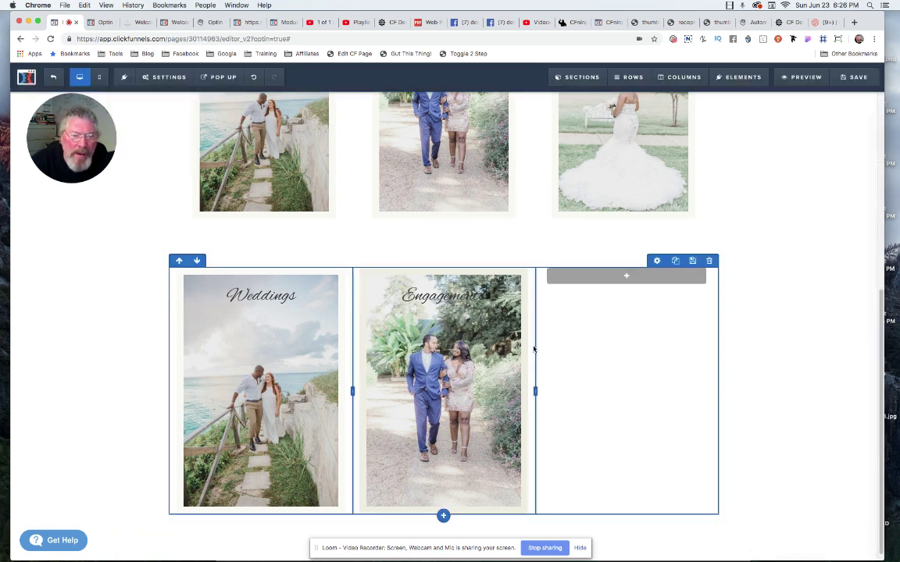
scroll(534, 349, "up", 5)
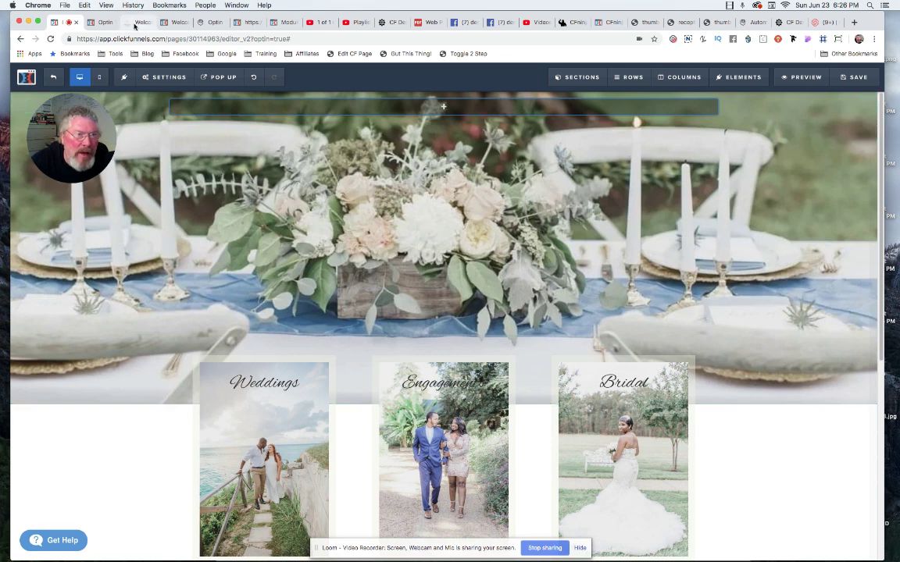
left_click(134, 25)
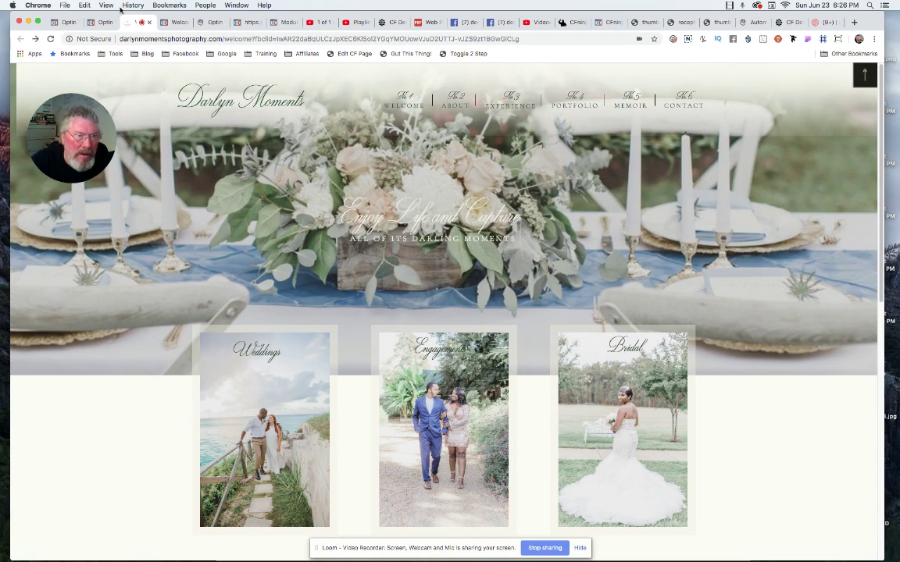
left_click(65, 23)
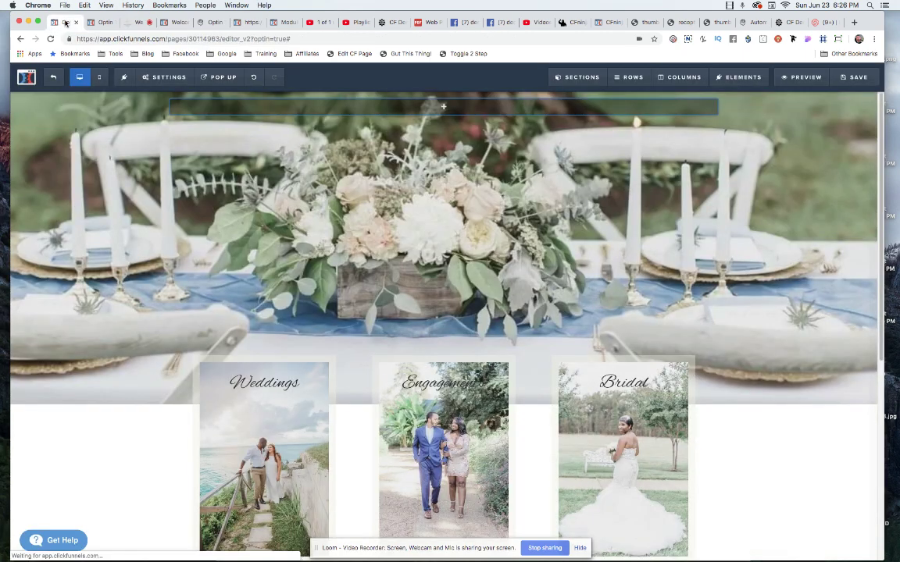
mouse_move(164, 77)
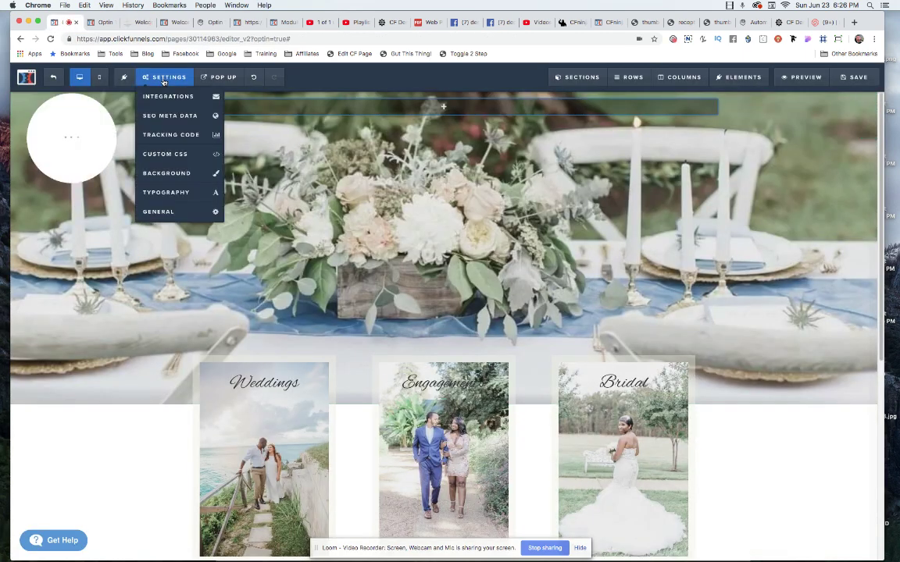
left_click(169, 154)
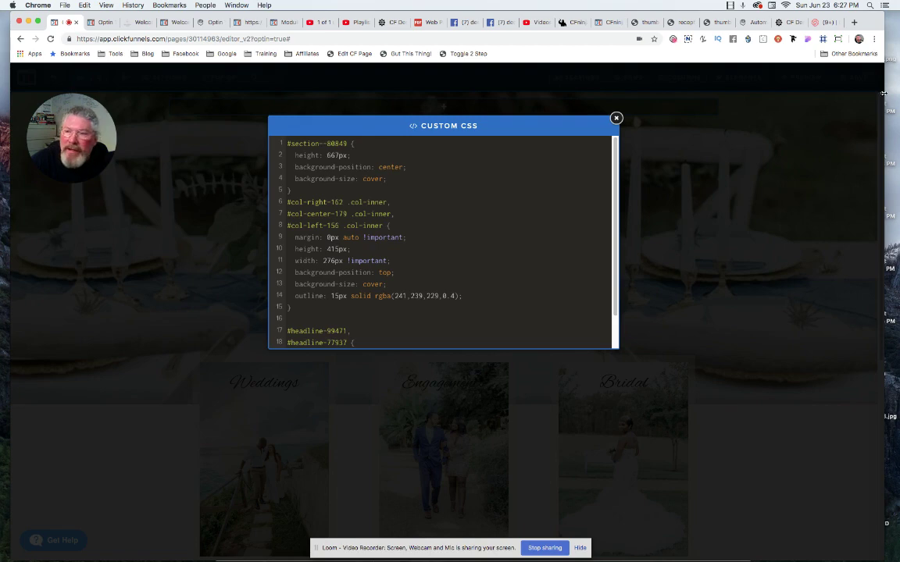
left_click(767, 82)
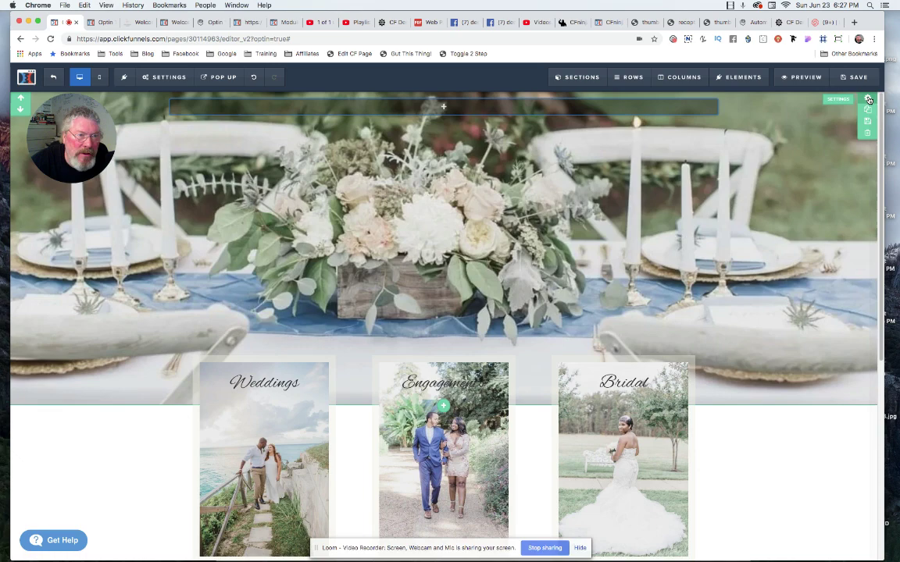
Check the hero section's background image without changing it, then reopen the page's custom CSS.
left_click(869, 100)
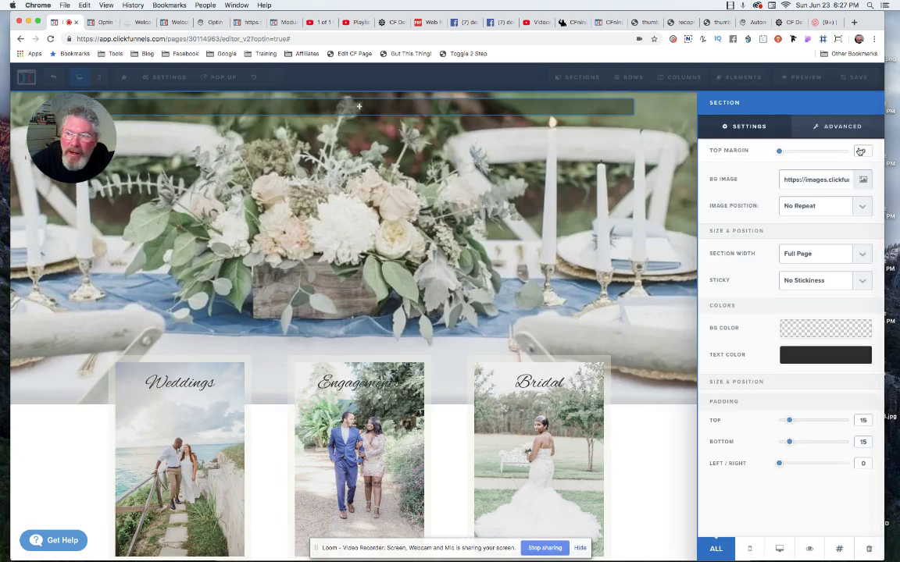
left_click(816, 180)
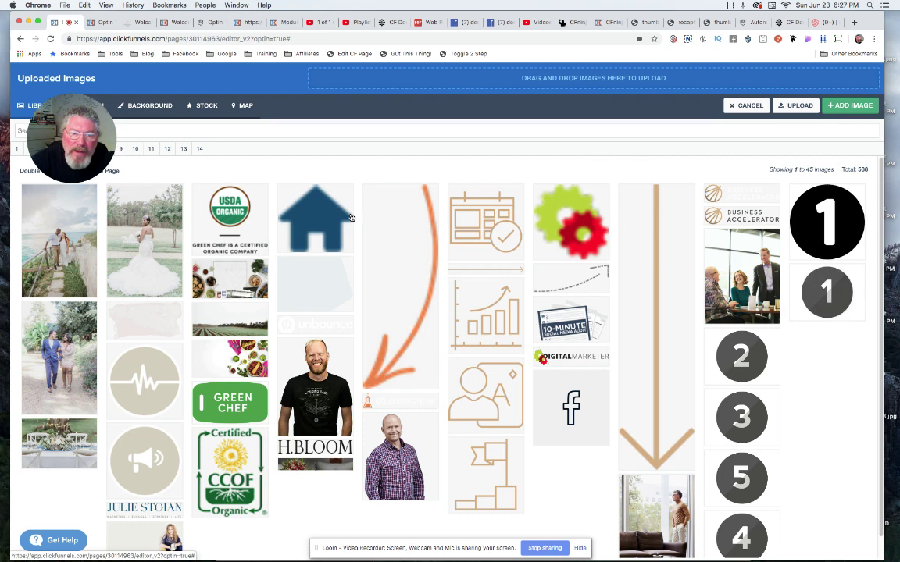
key("Escape")
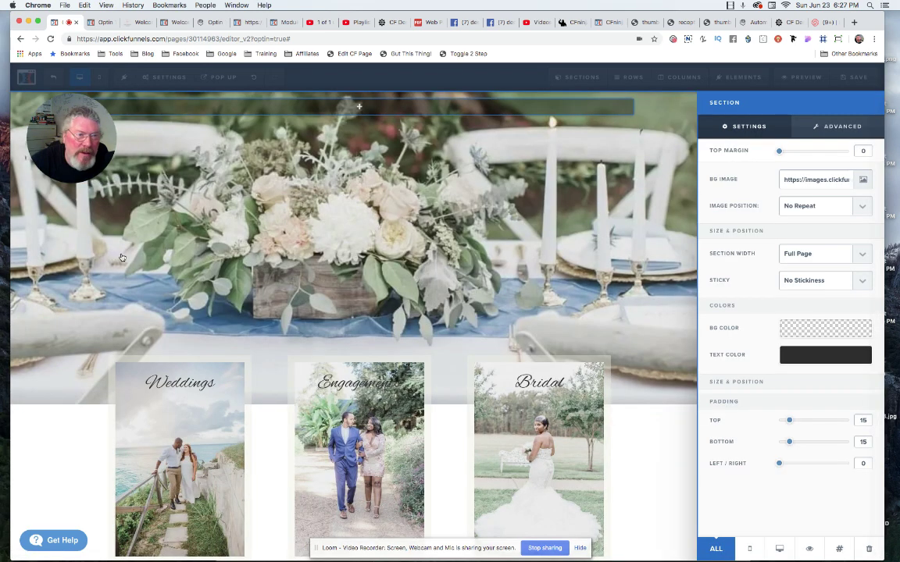
left_click(164, 77)
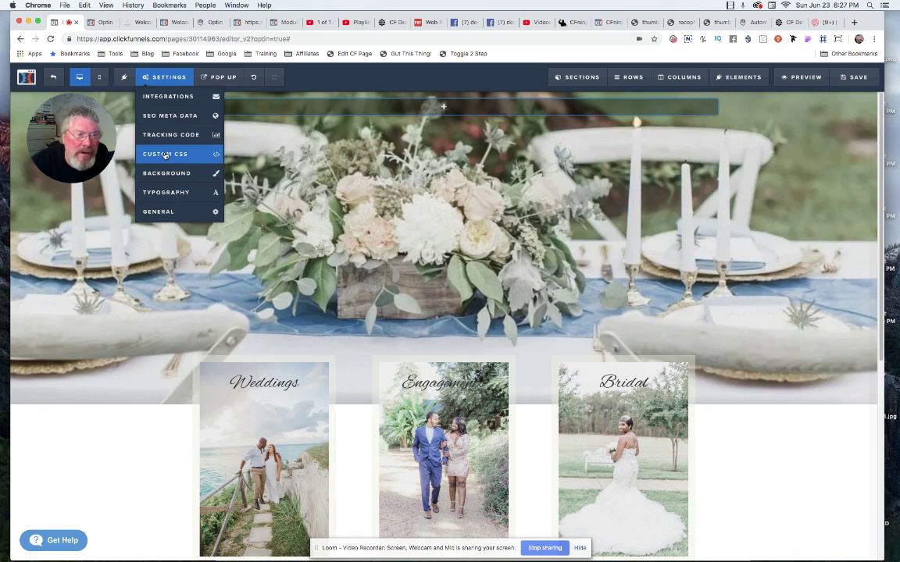
left_click(165, 154)
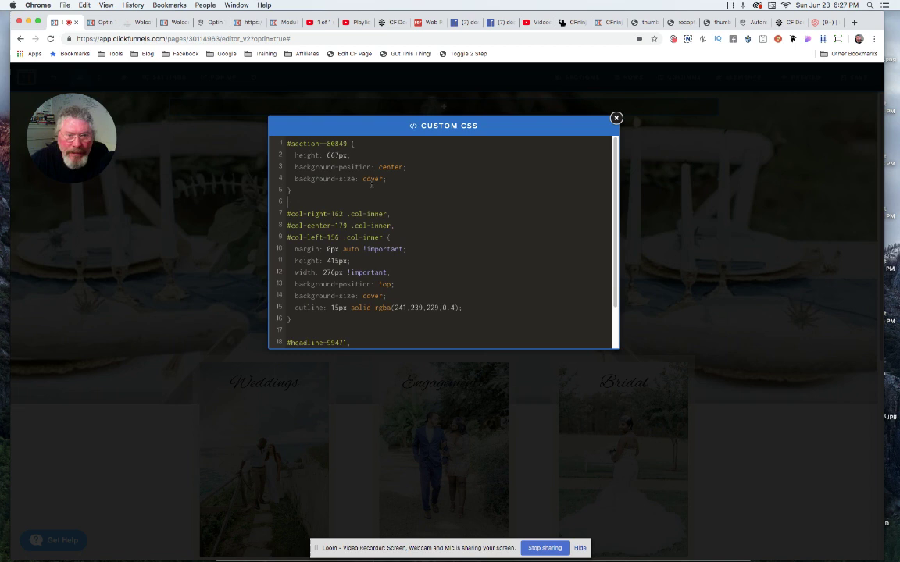
Change the hero rule's background-position from center to top and preview it.
double_click(328, 156)
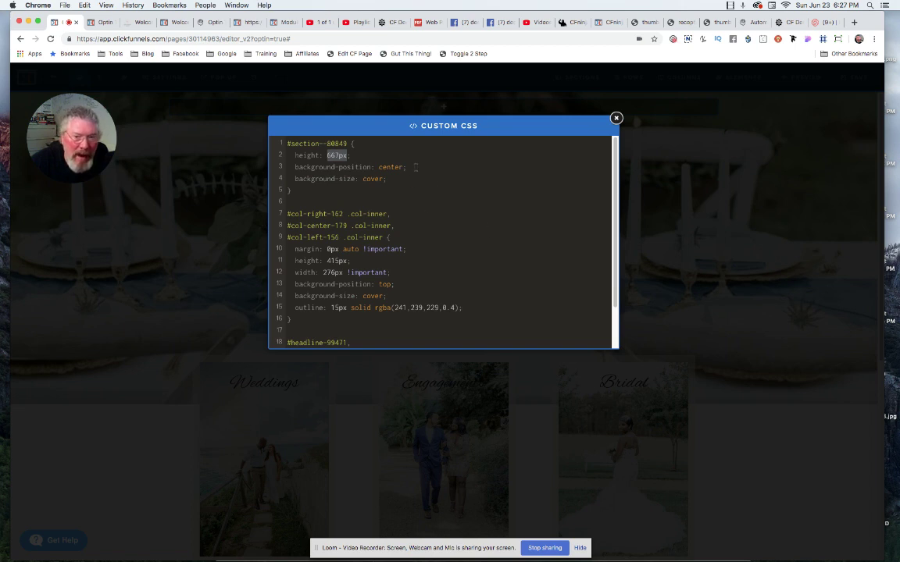
left_click_drag(379, 167, 403, 170)
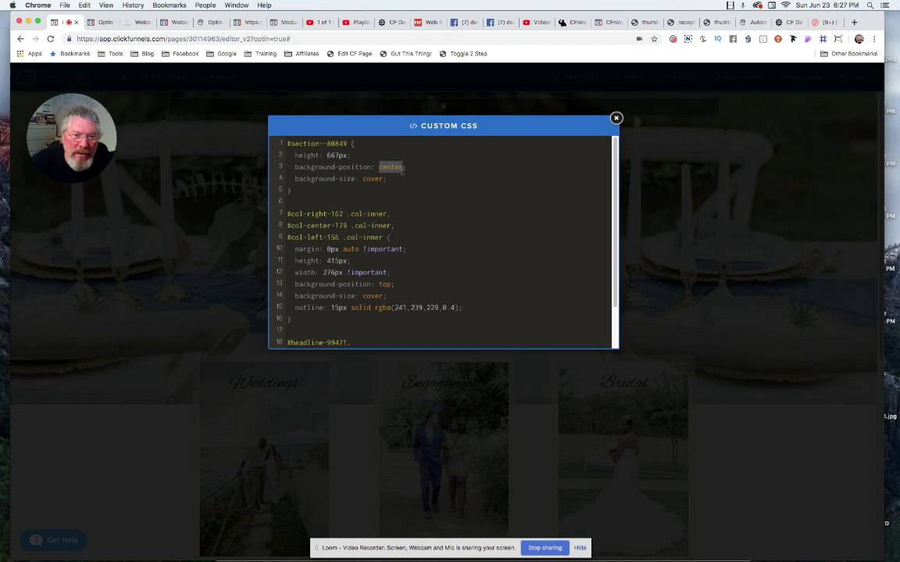
type("top")
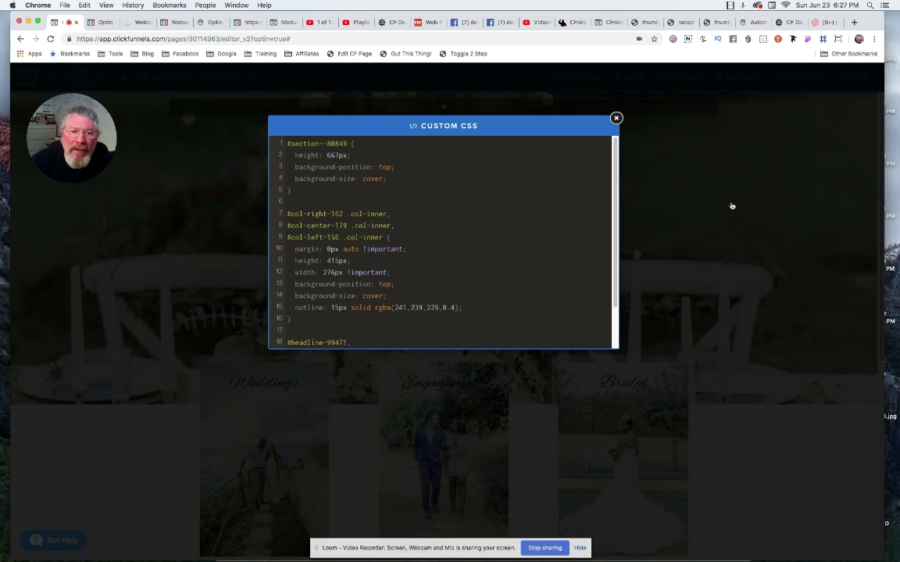
left_click(732, 206)
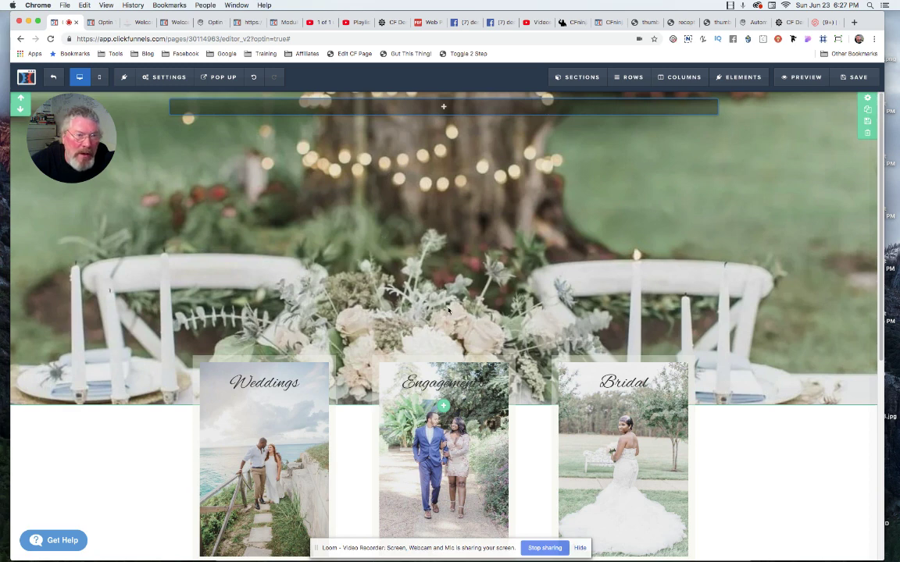
Revert the hero background-position to center in the custom CSS and preview again.
left_click(168, 78)
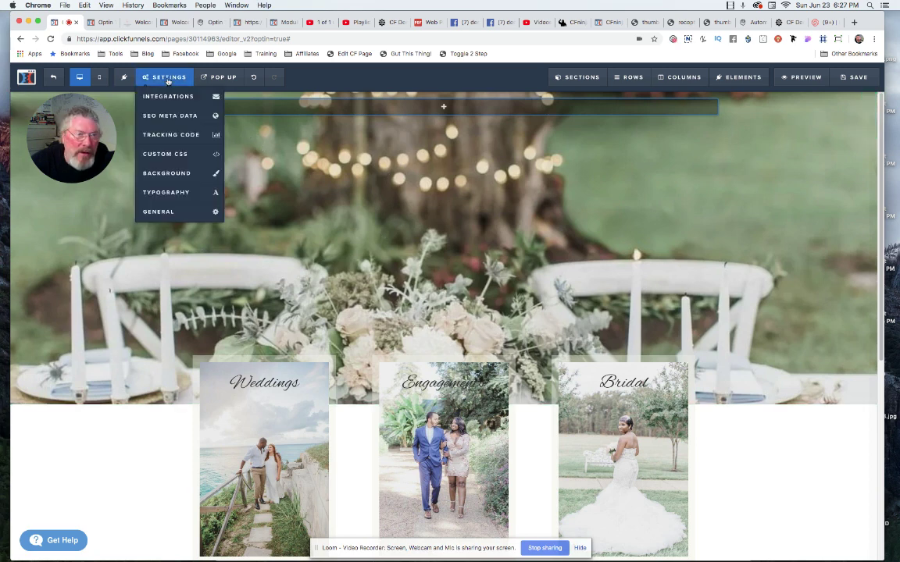
left_click(162, 155)
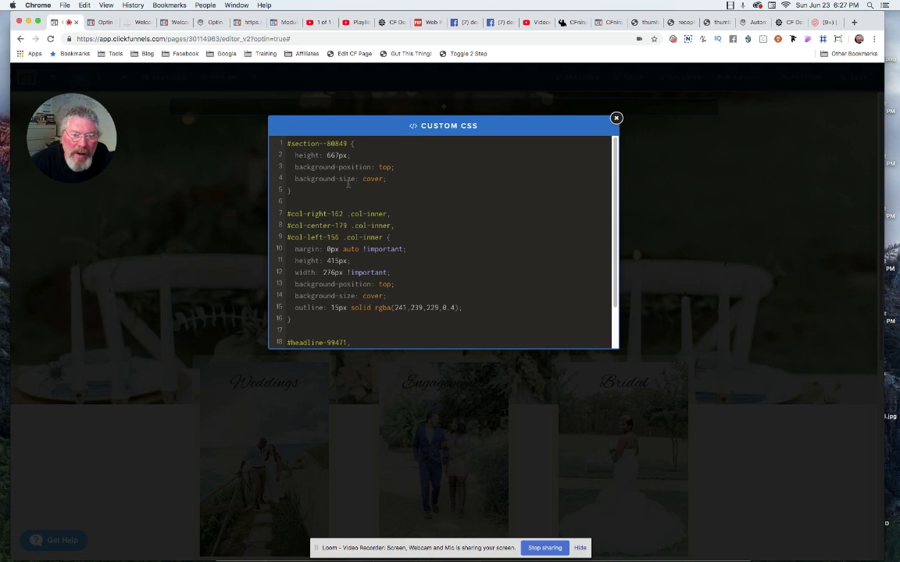
double_click(383, 166)
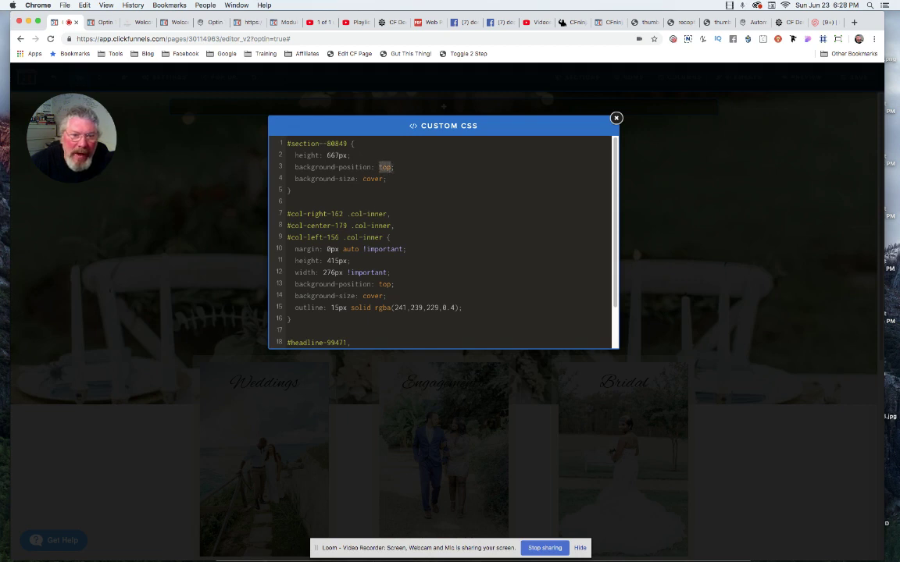
type("cen")
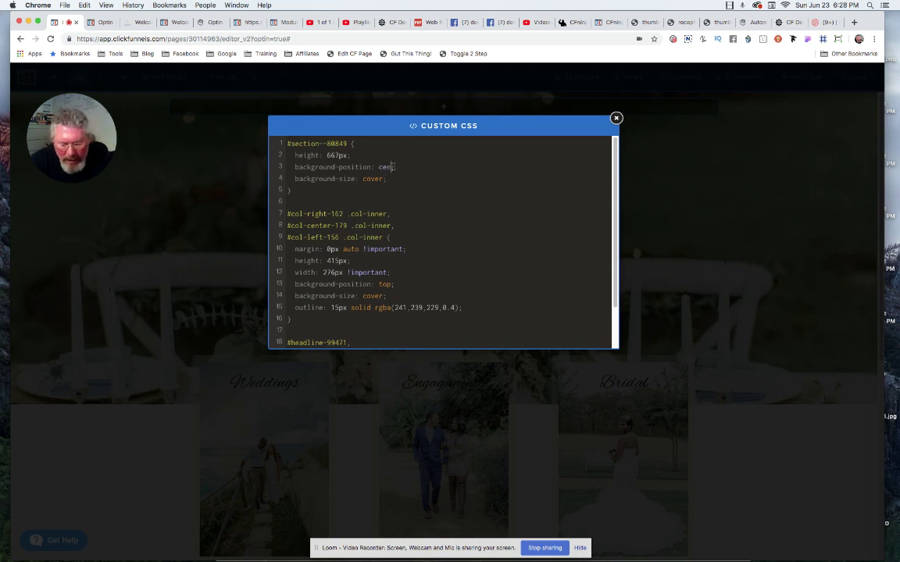
type("ter;")
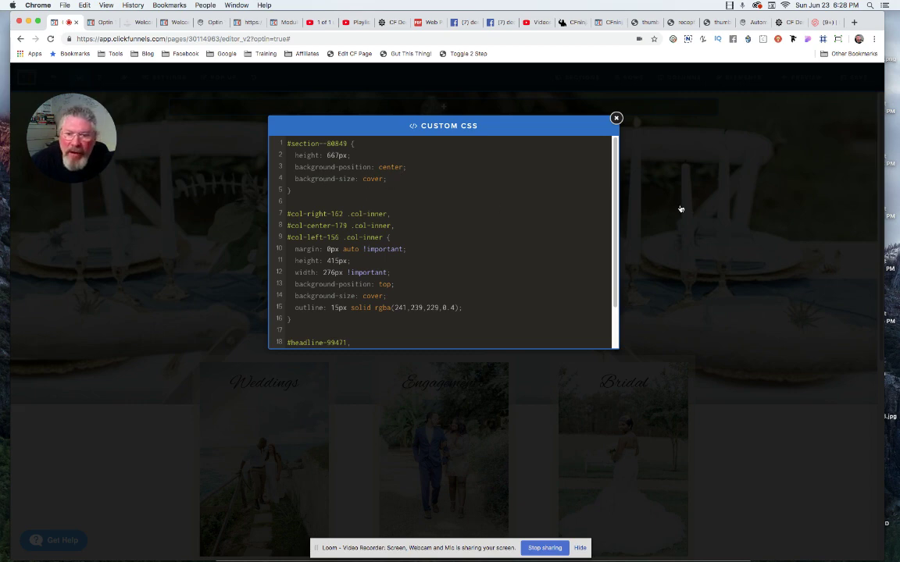
left_click(717, 164)
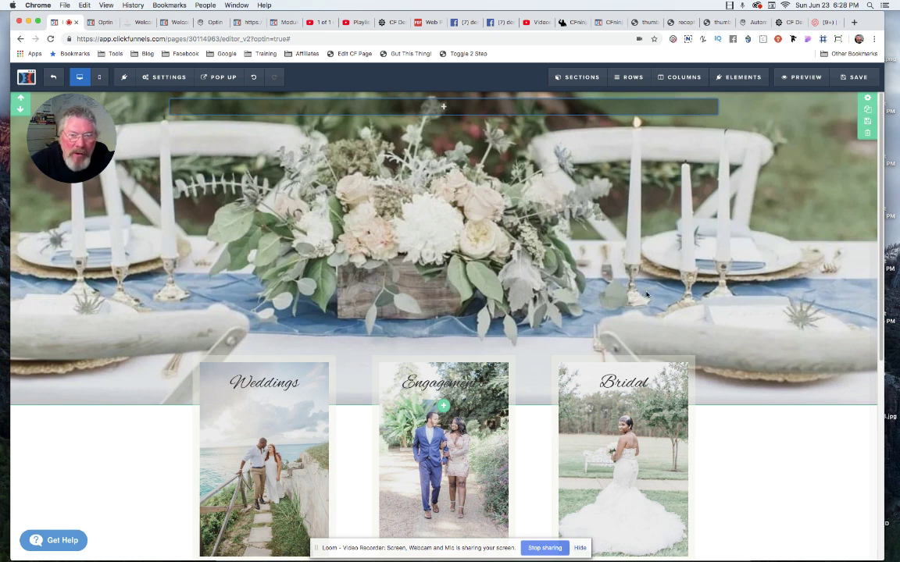
scroll(464, 240, "down", 2)
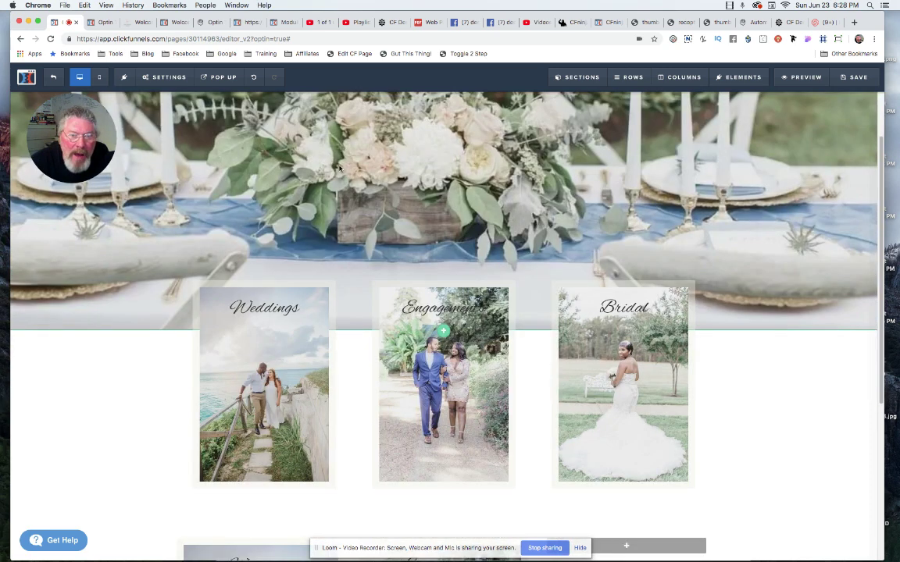
mouse_move(358, 355)
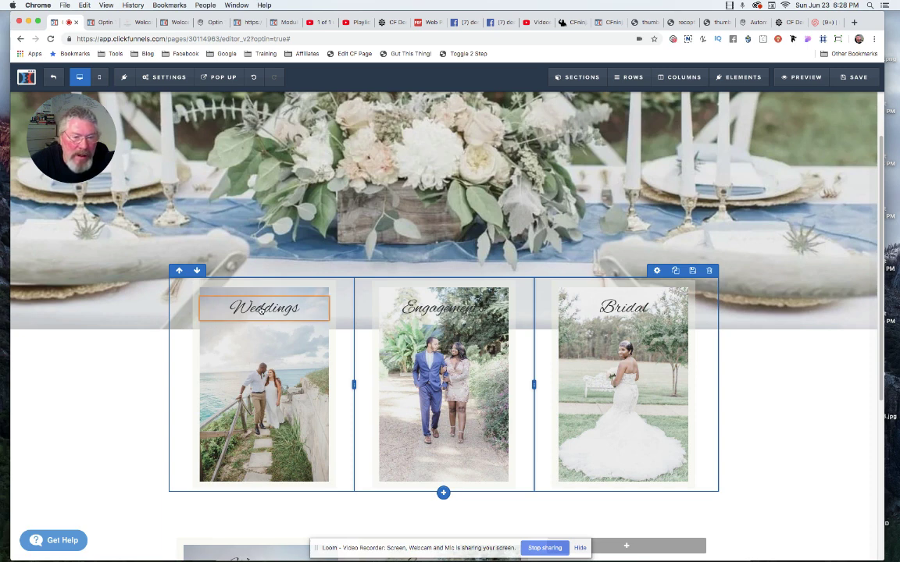
mouse_move(265, 308)
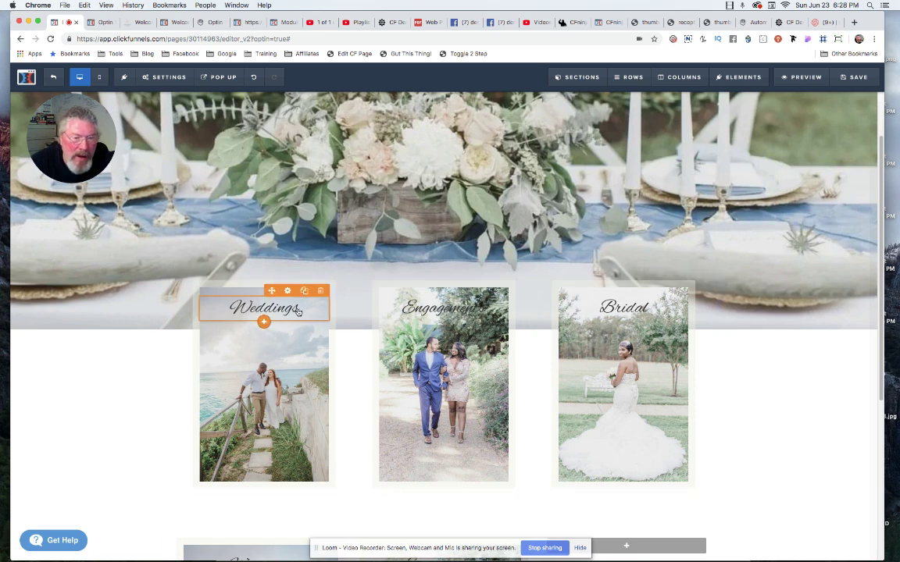
Test the first column's Padding Top slider, leaving it at 20, and close its settings.
left_click(677, 78)
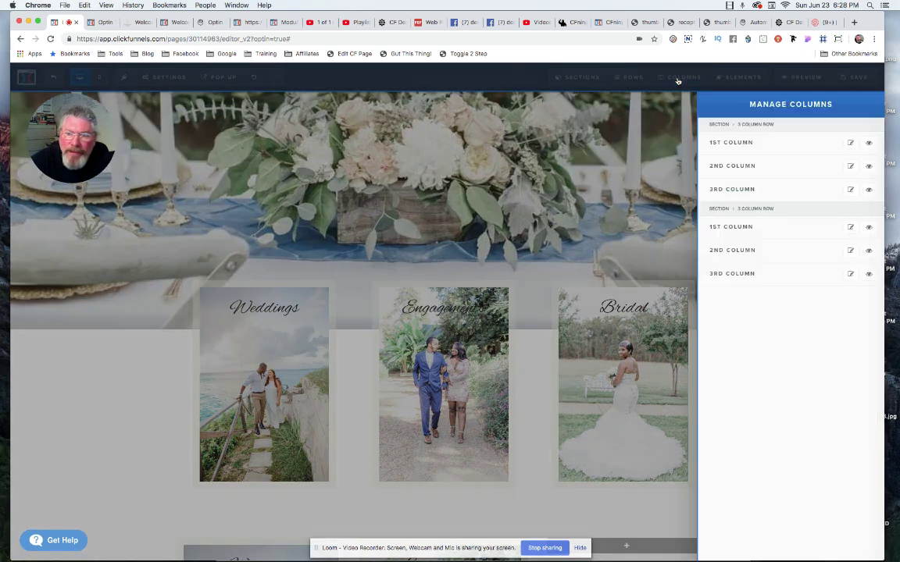
left_click(722, 144)
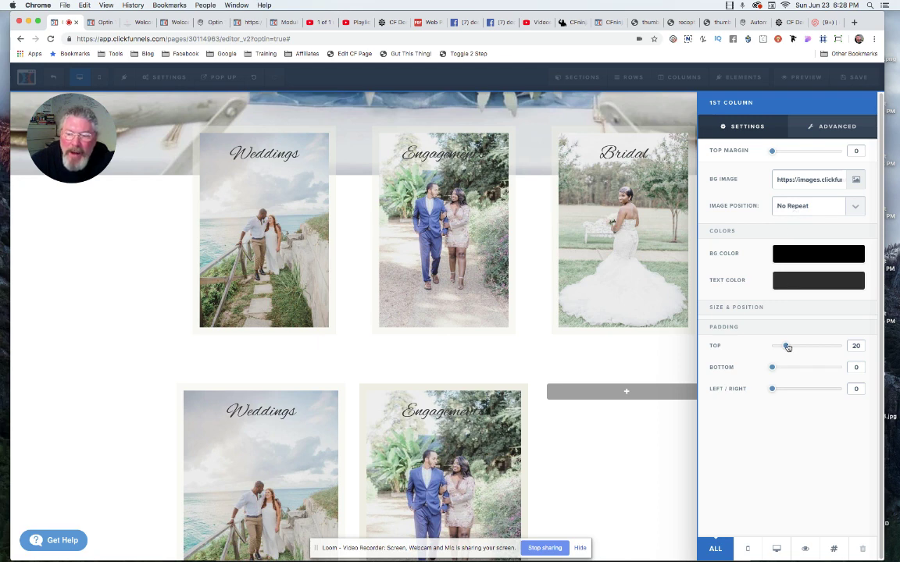
mouse_move(787, 348)
left_mouse_down()
mouse_move(770, 346)
mouse_move(788, 350)
left_mouse_up()
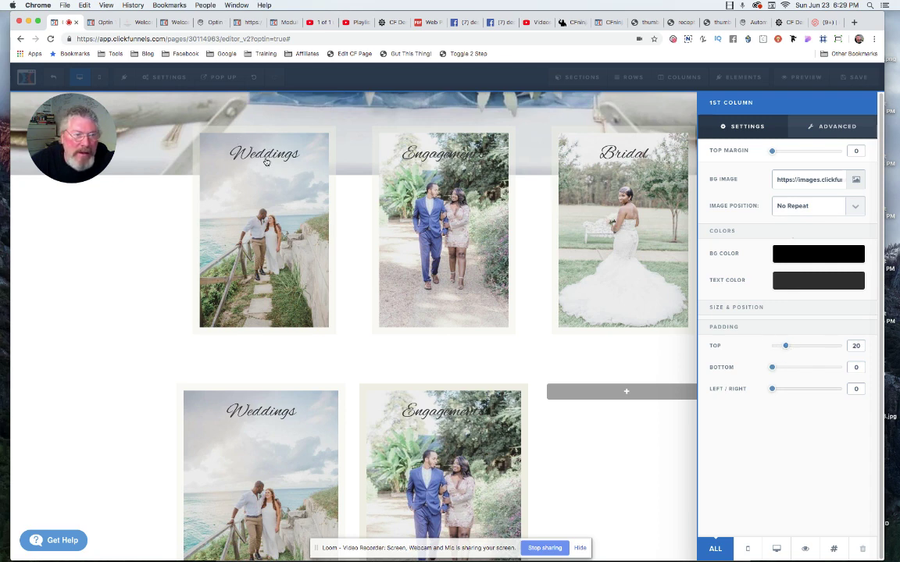
left_click(285, 198)
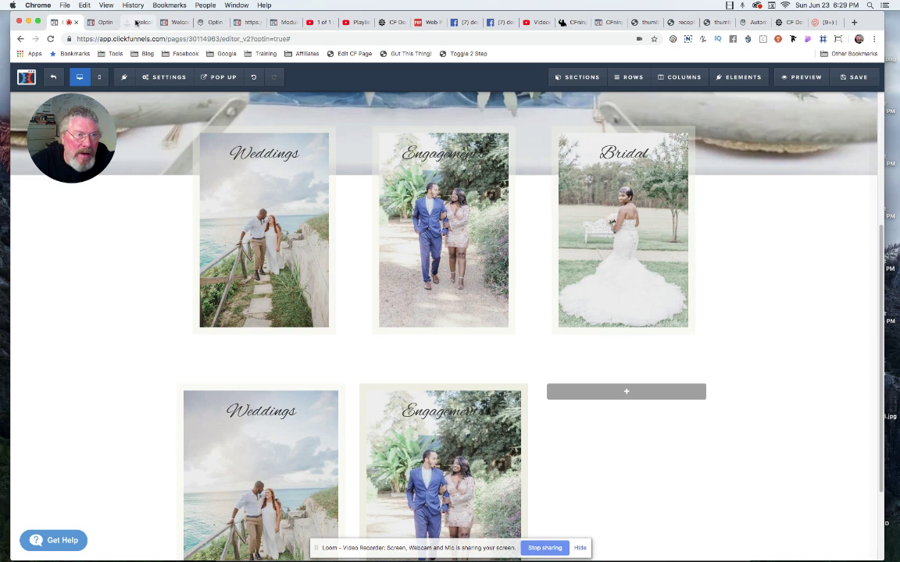
Compare against the three photo cards on the Darlyn Moments reference site, then return.
left_click(136, 23)
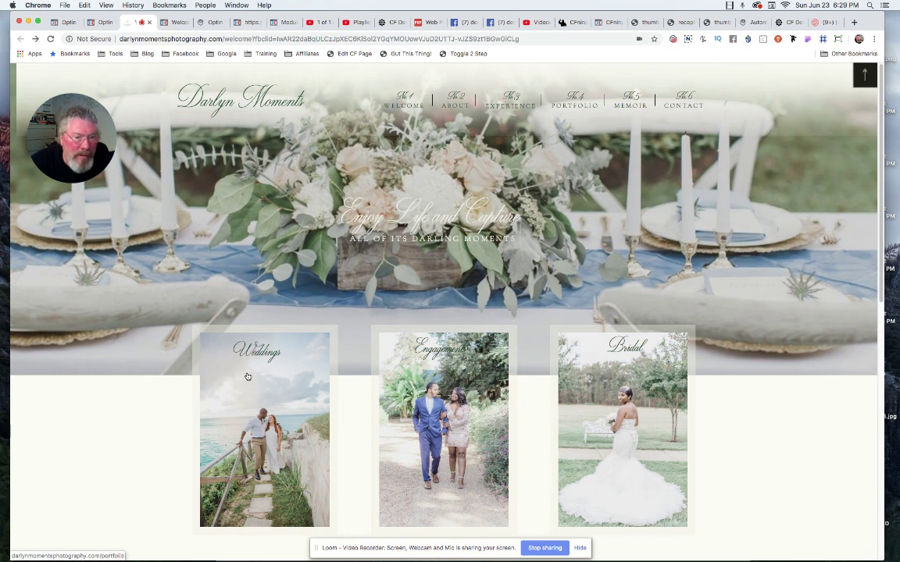
left_click(66, 22)
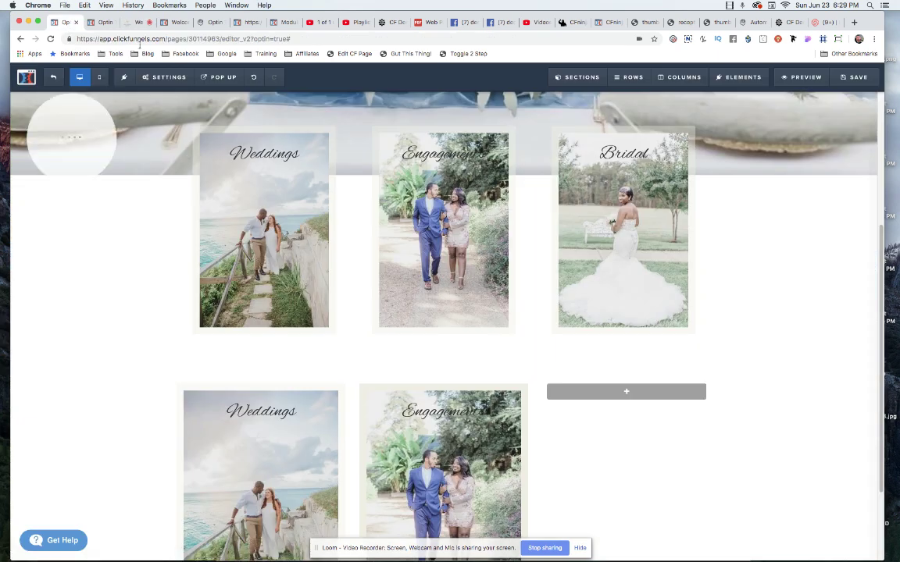
Open the page's custom CSS and inspect the column rule's 415px height and width values.
left_click(165, 76)
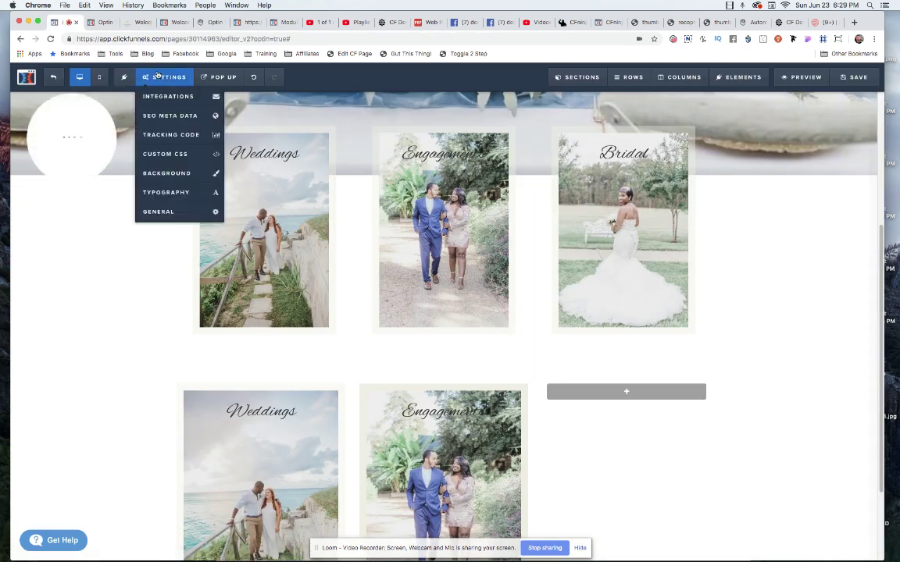
left_click(171, 156)
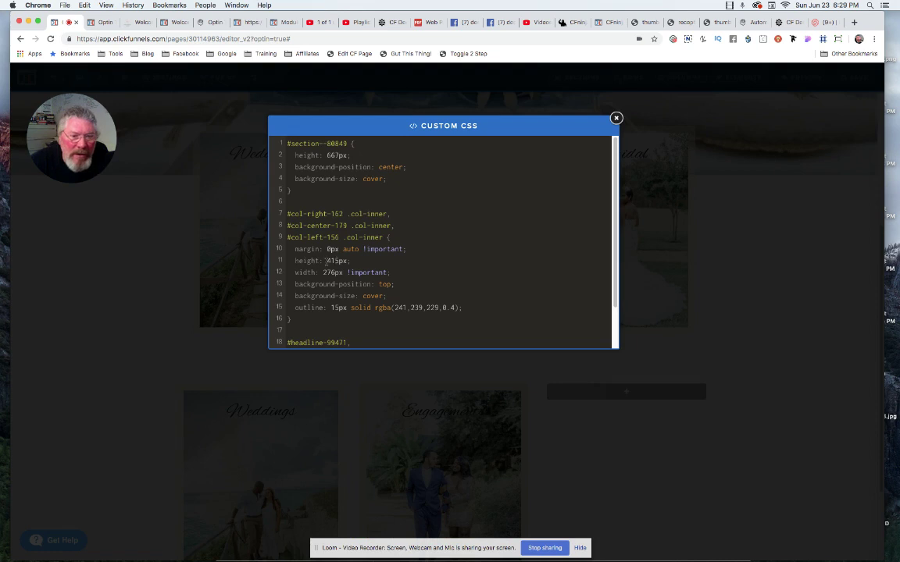
left_click_drag(327, 261, 353, 260)
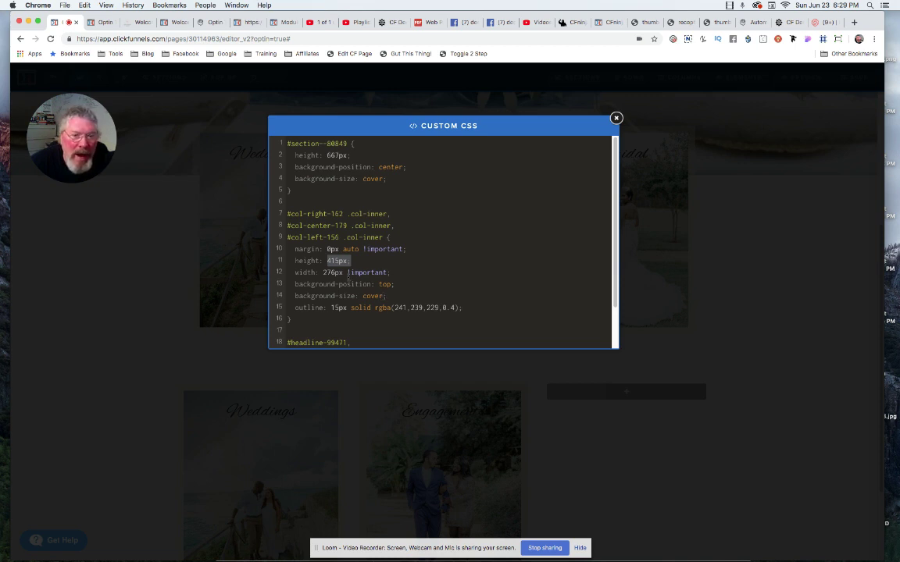
left_click(320, 271)
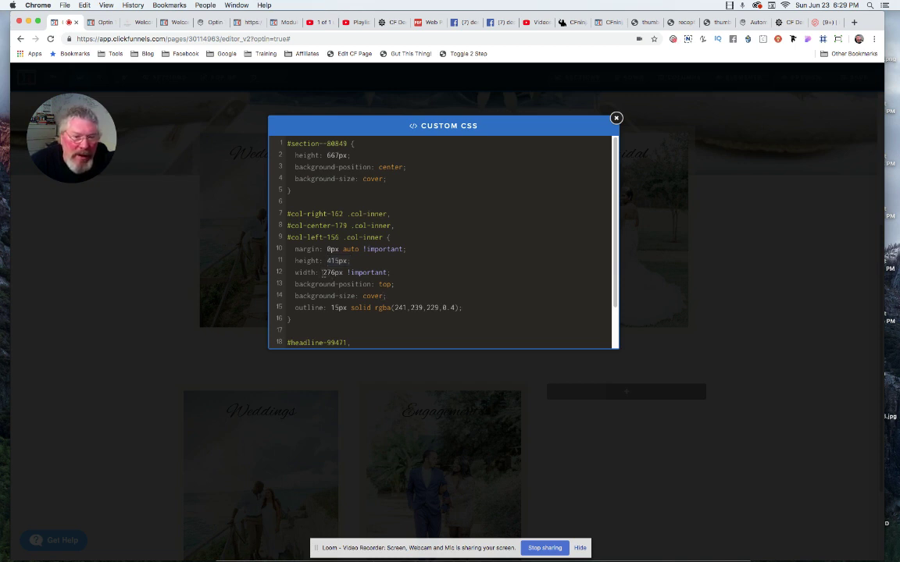
left_click_drag(322, 272, 441, 267)
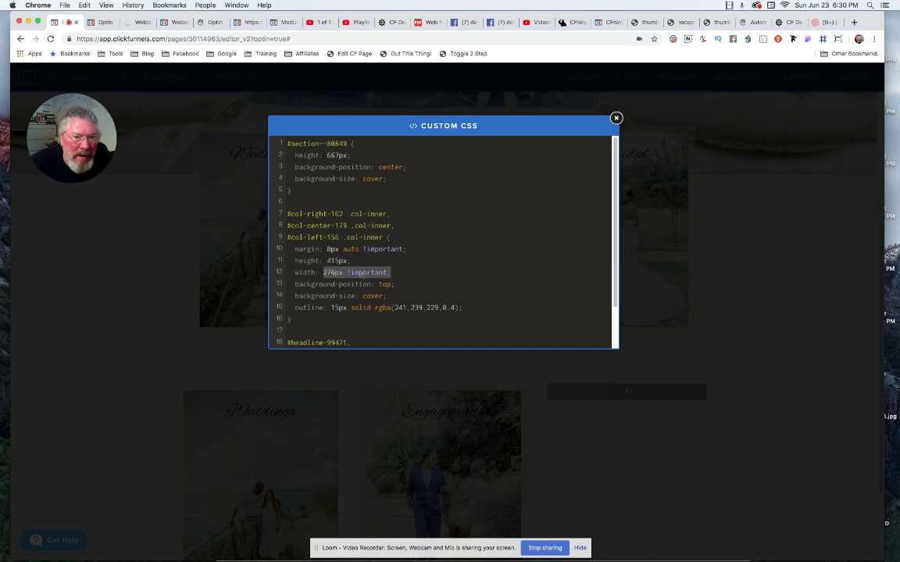
left_click_drag(347, 273, 387, 273)
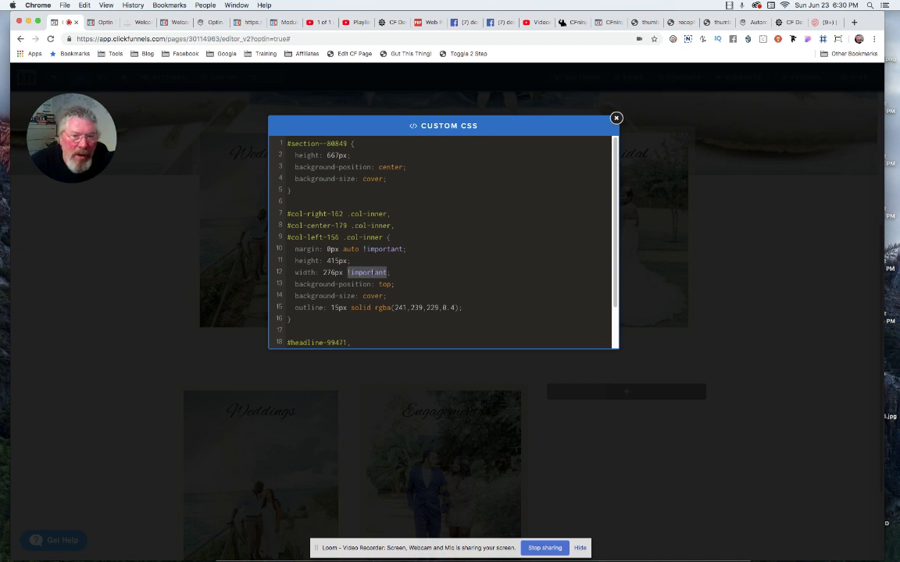
Comment out the column rule's margin line with // and close the CSS to view the result.
left_click(296, 249)
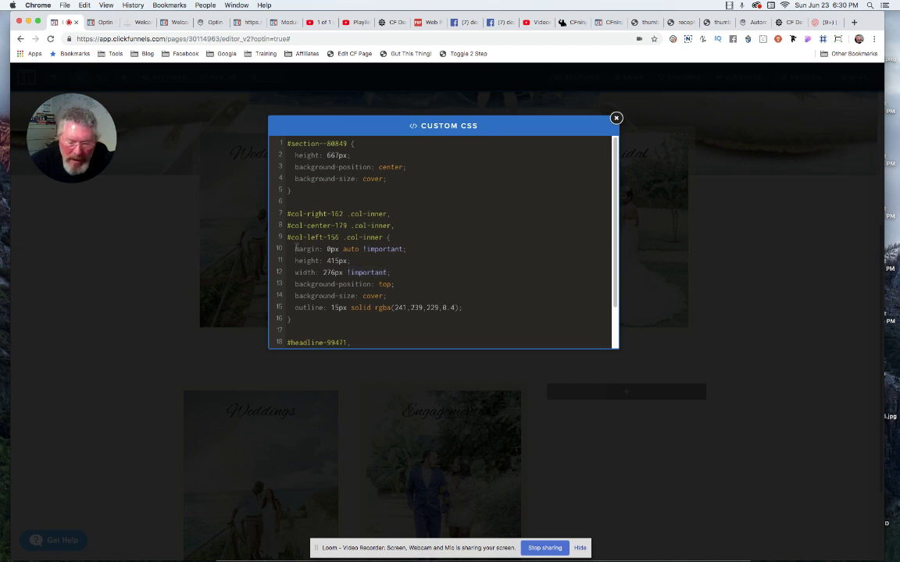
type("//")
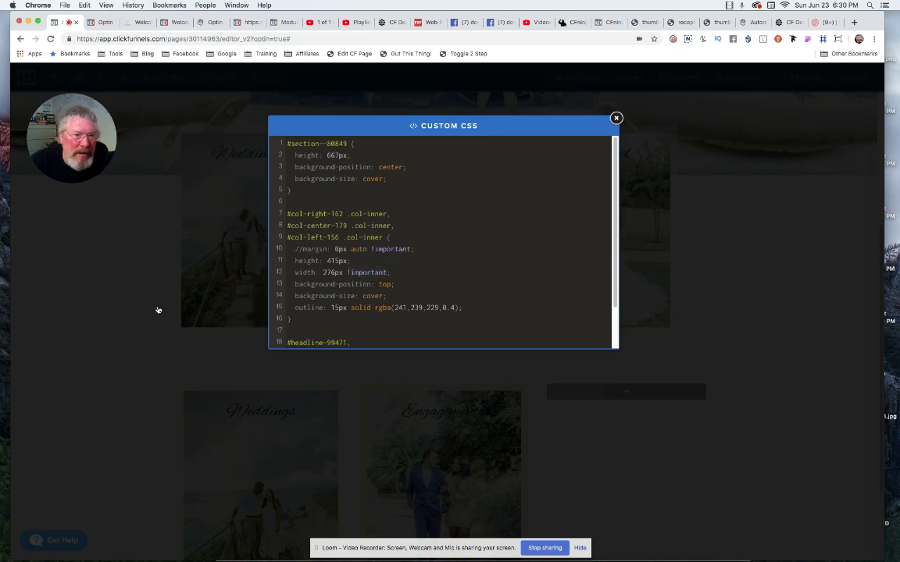
left_click(154, 310)
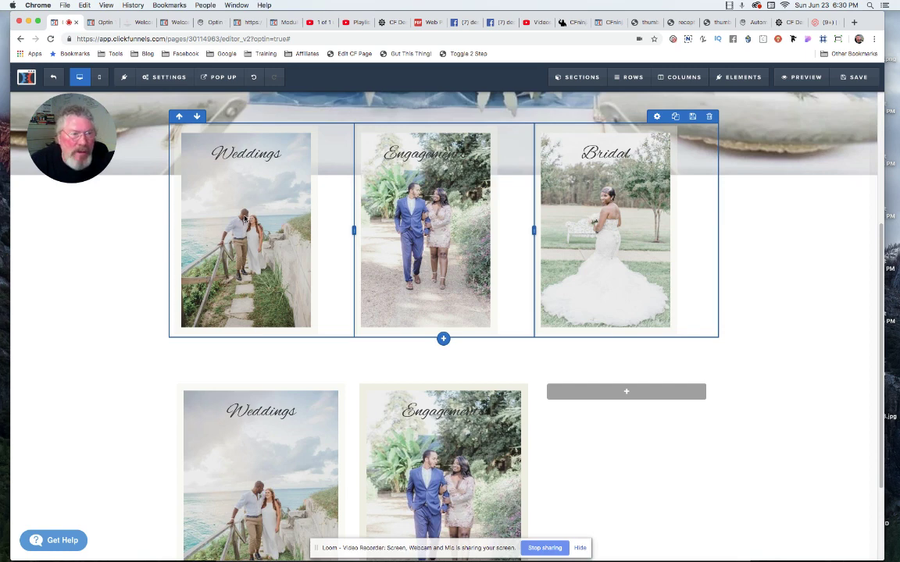
Delete the // so the column rule's margin: 0px auto !important line is active again.
mouse_move(156, 77)
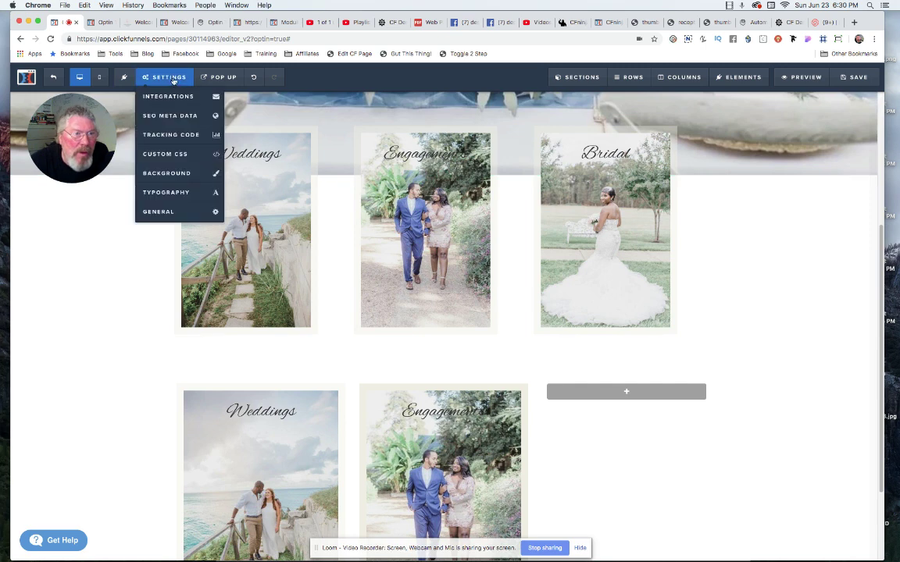
left_click(166, 154)
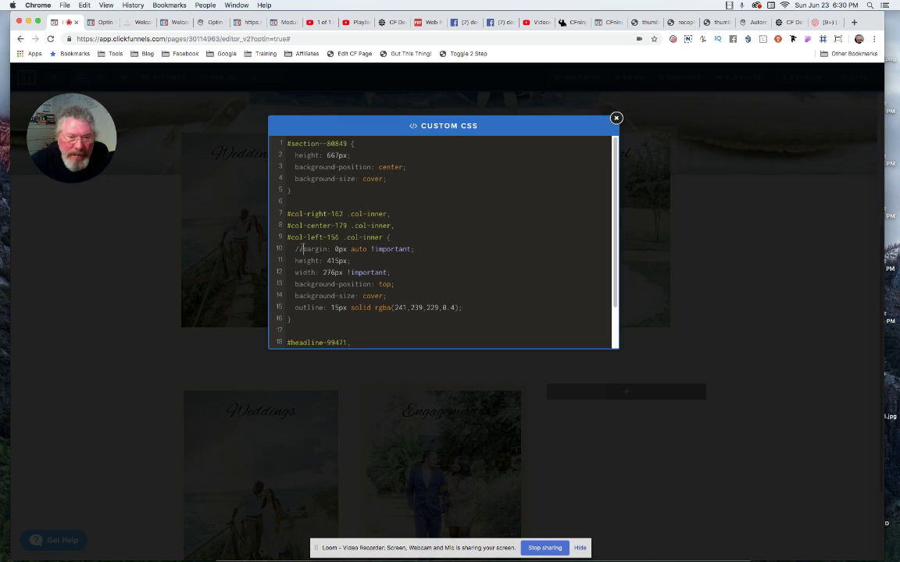
left_click(303, 248)
key("BackSpace")
key("BackSpace")
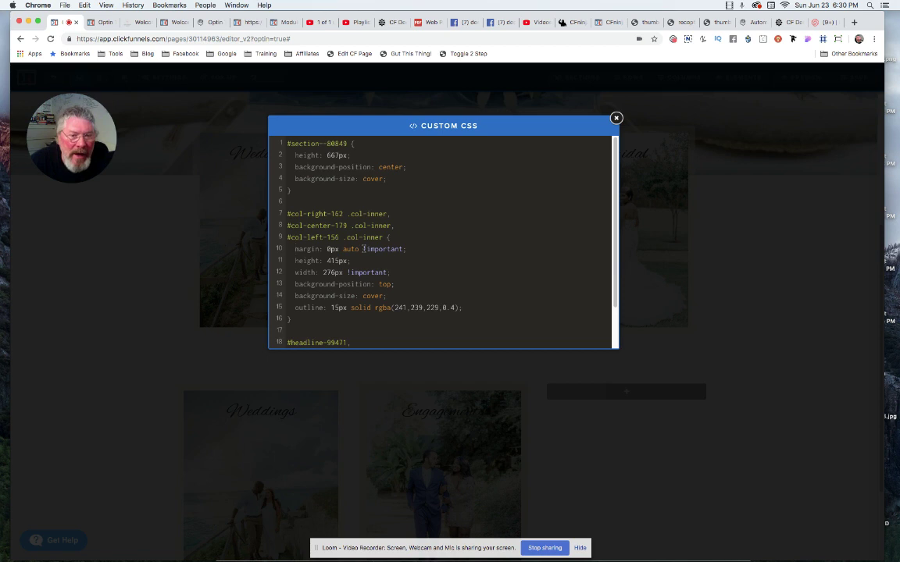
left_click_drag(363, 248, 403, 248)
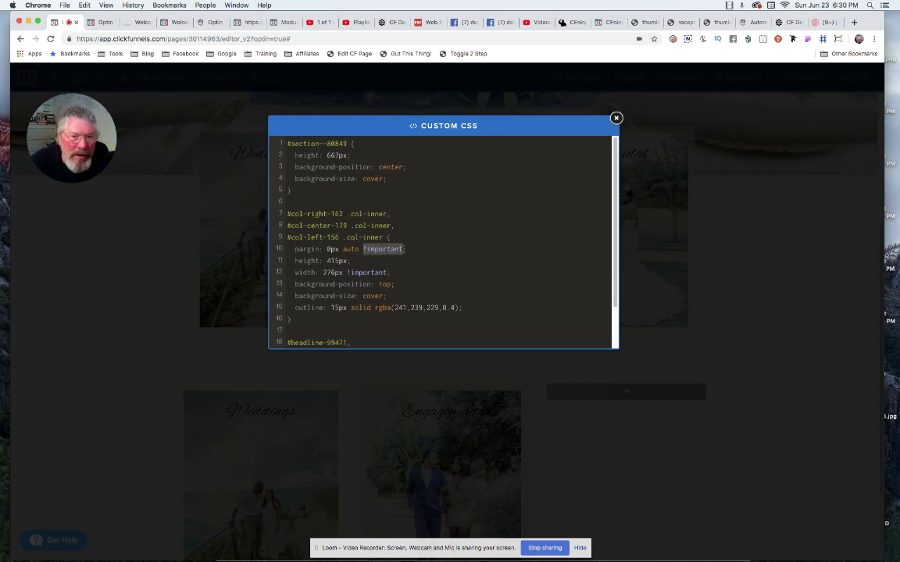
left_click(443, 250)
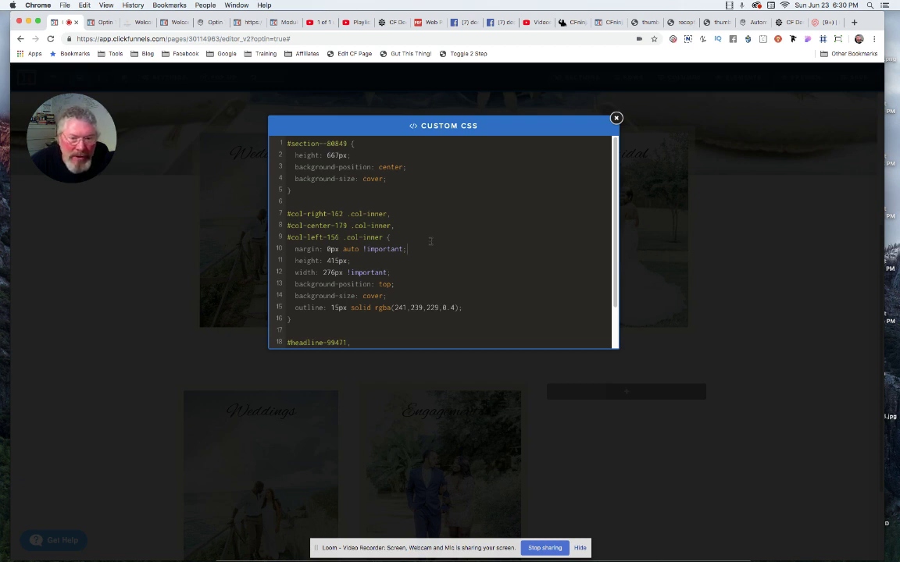
scroll(430, 242, "down", 1)
scroll(435, 265, "up", 1)
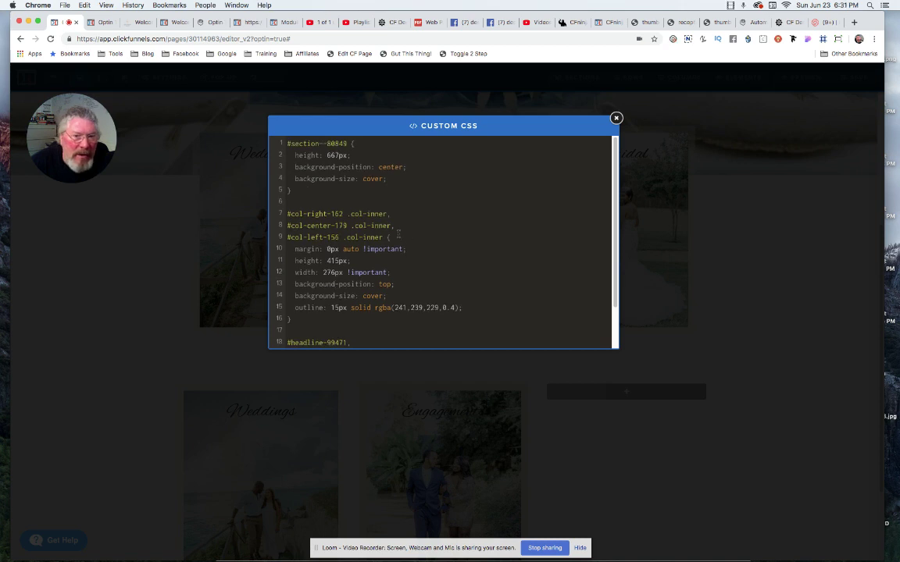
Close the custom CSS, check the photo section settings, and scroll up to review the centered cards.
left_click(748, 236)
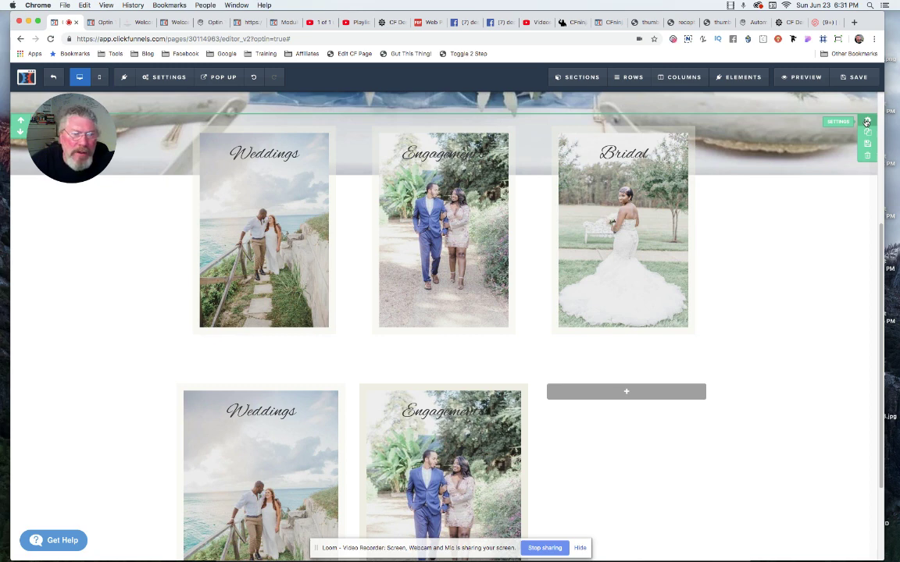
left_click(866, 123)
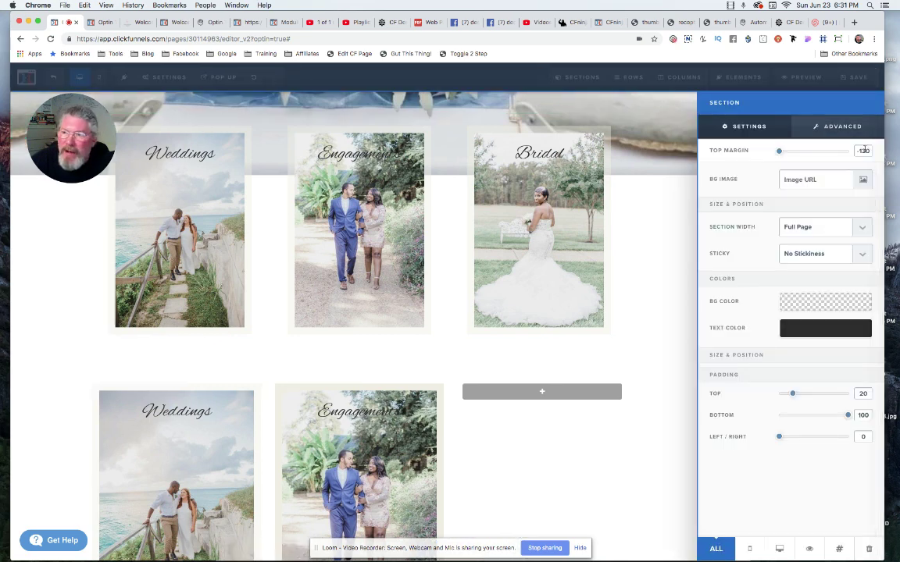
left_click(661, 214)
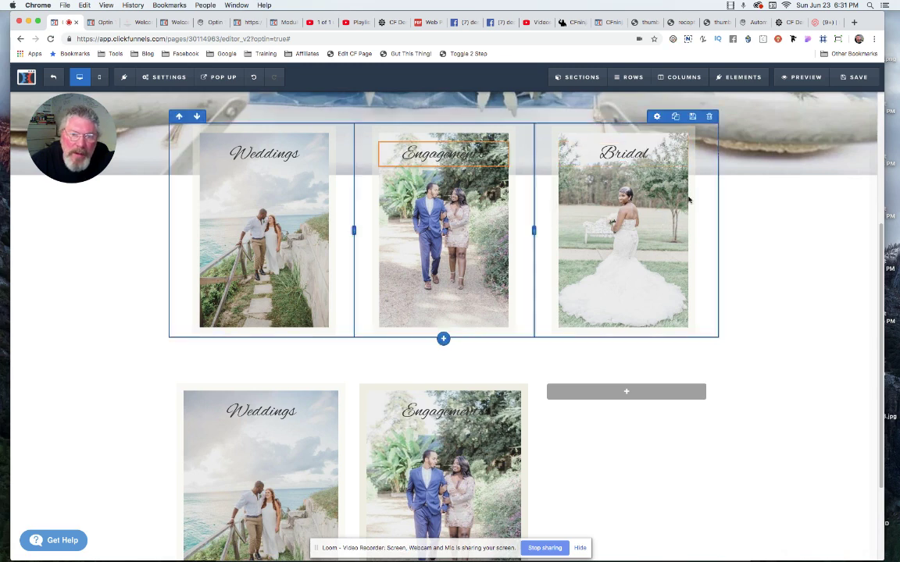
scroll(743, 208, "up", 5)
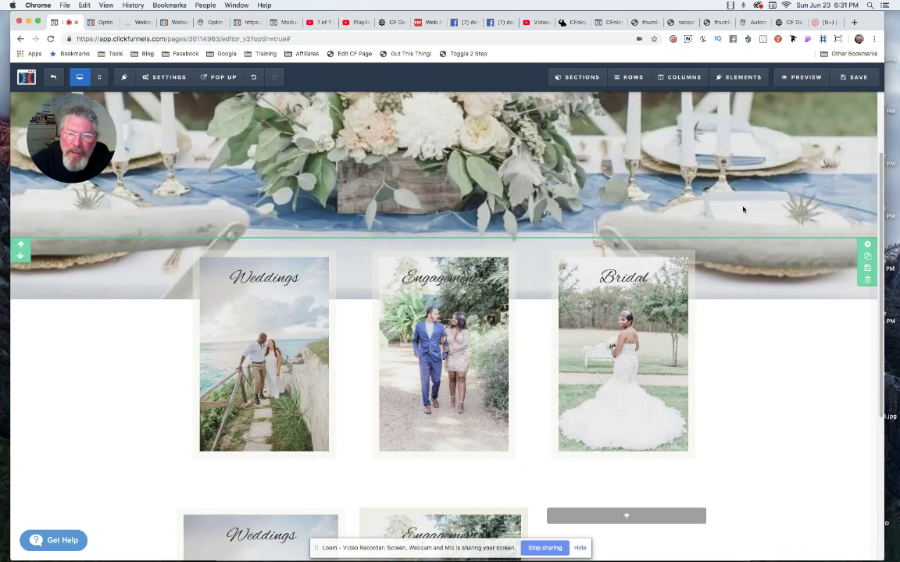